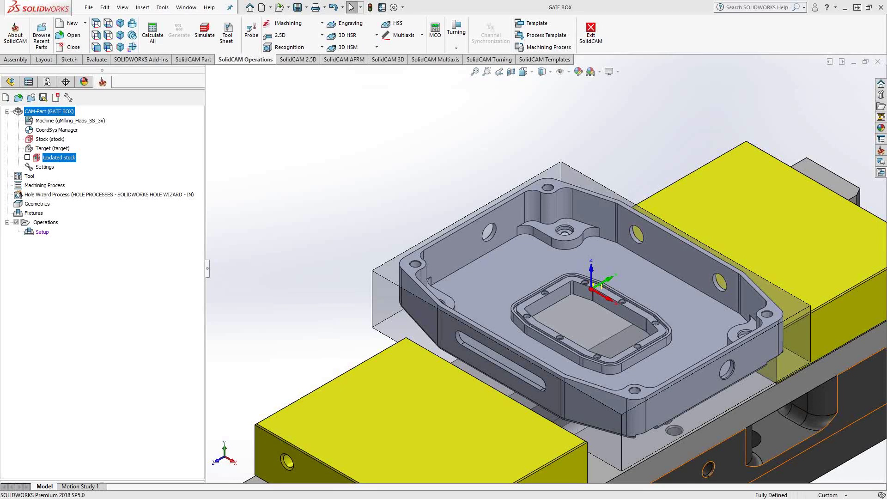
Step: Add a 3D Milling operation to the setup
right_click(42, 232)
mouse_move(131, 350)
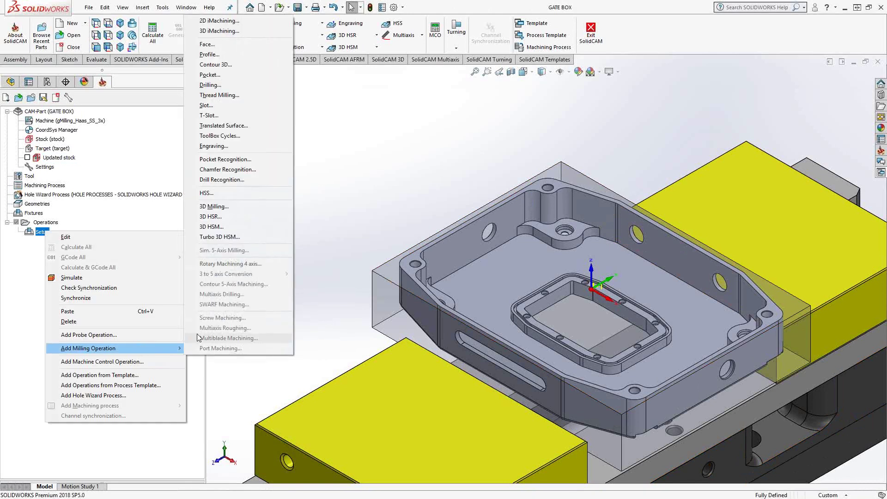
click(216, 206)
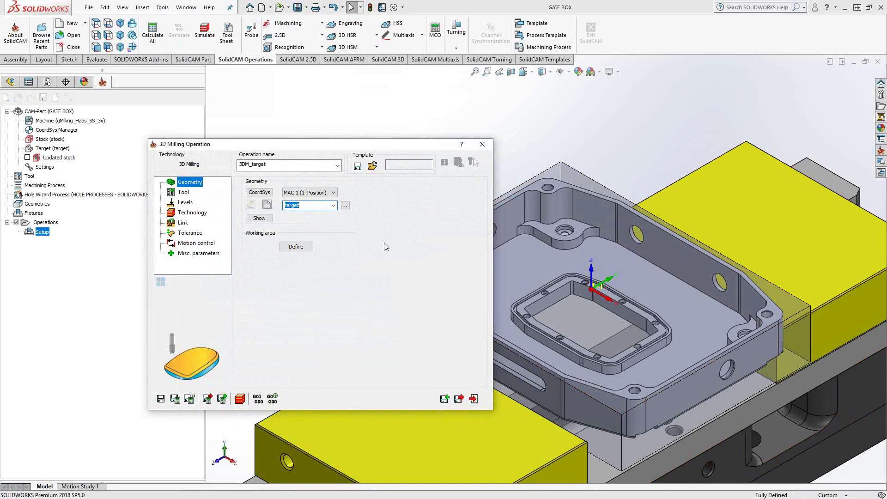
Step: Enable a working area and define its geometry as a Constant Z chain around the top edges of the stock block
click(296, 247)
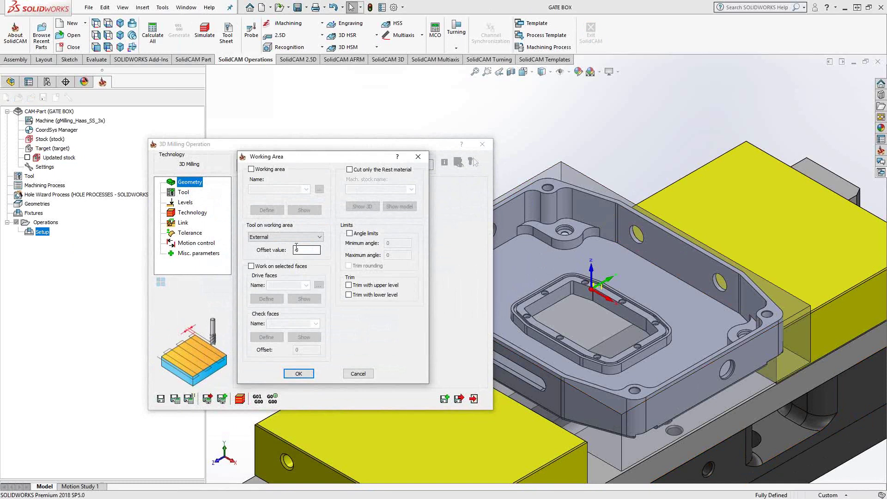
click(251, 169)
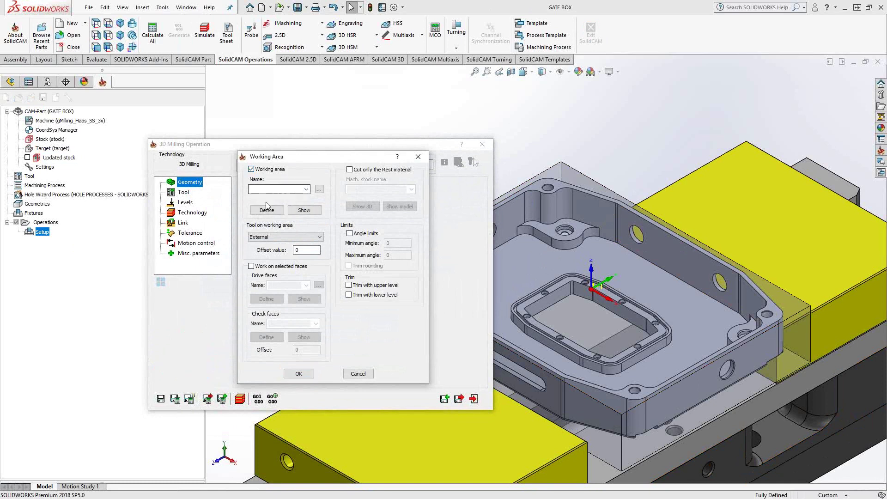
click(264, 211)
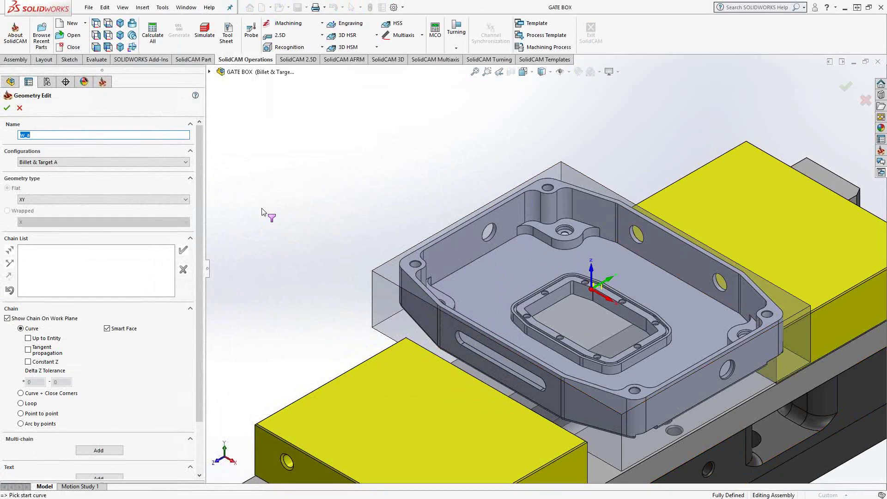
click(549, 170)
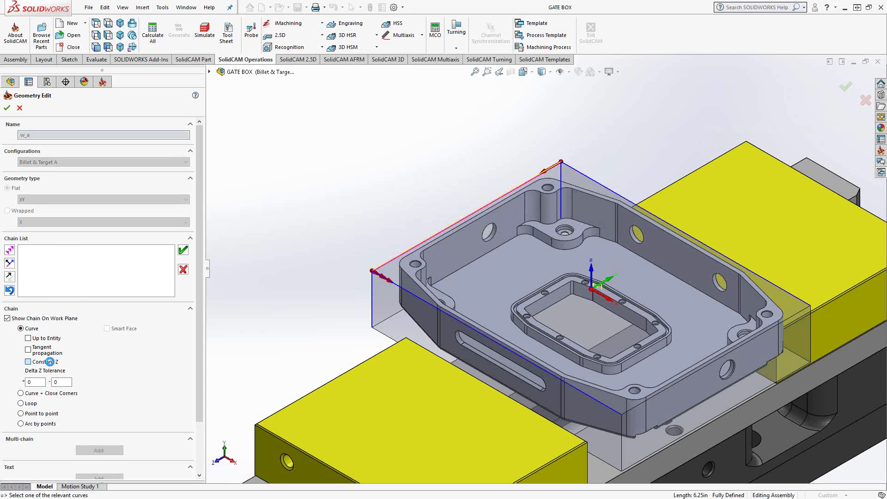
click(46, 362)
click(397, 221)
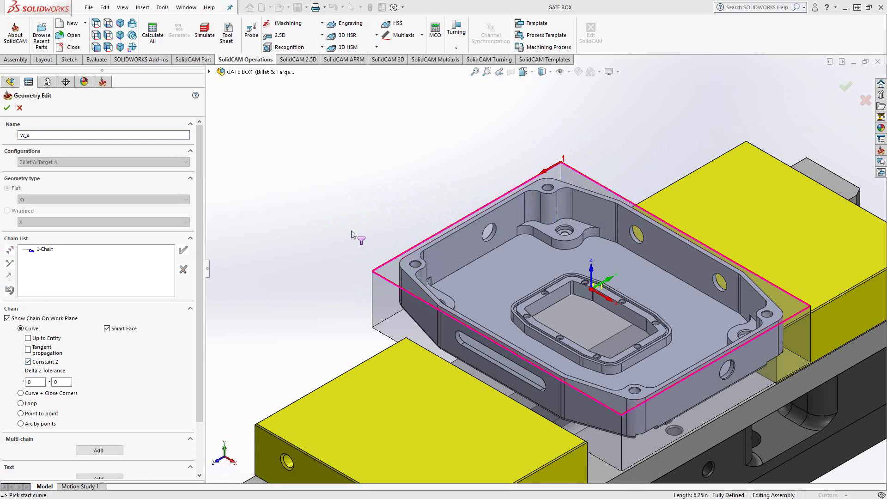
click(7, 109)
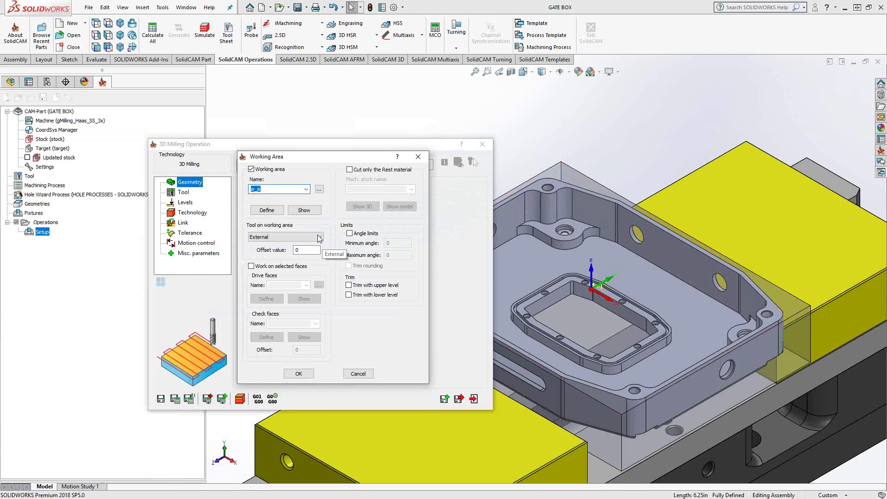
Step: Try the Internal, Center and Tangent options for the tool position on the working area
click(319, 238)
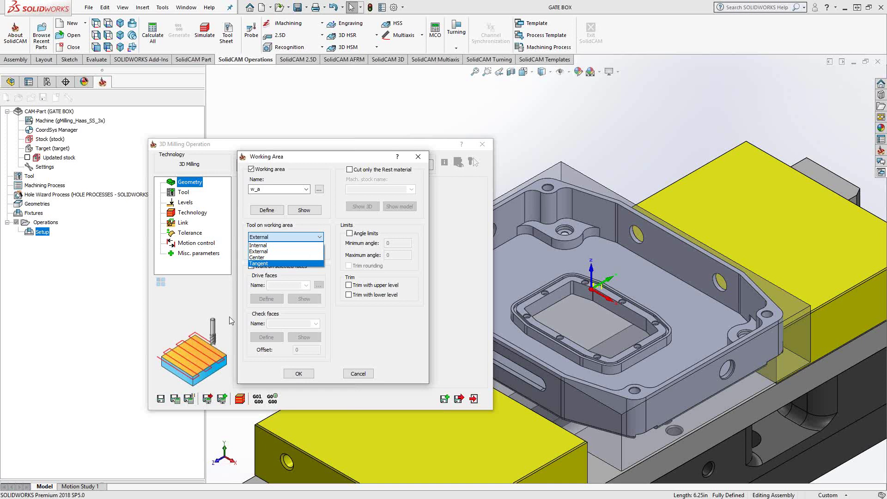
click(258, 245)
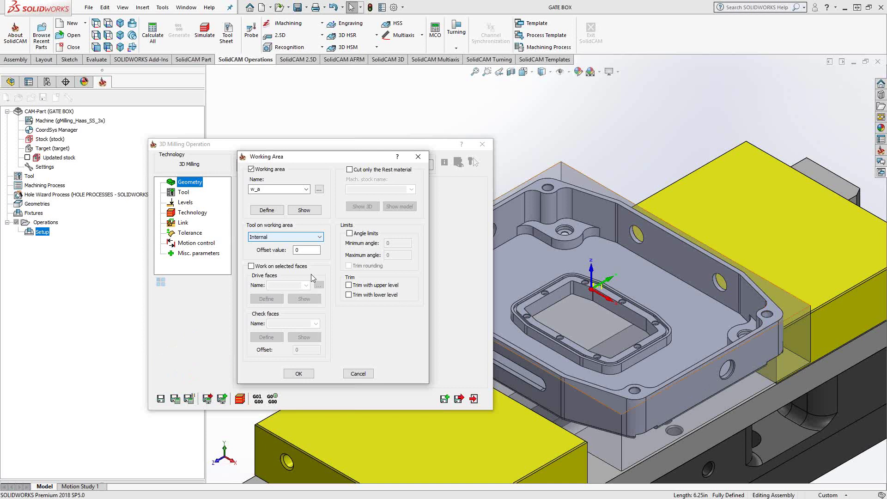
click(319, 237)
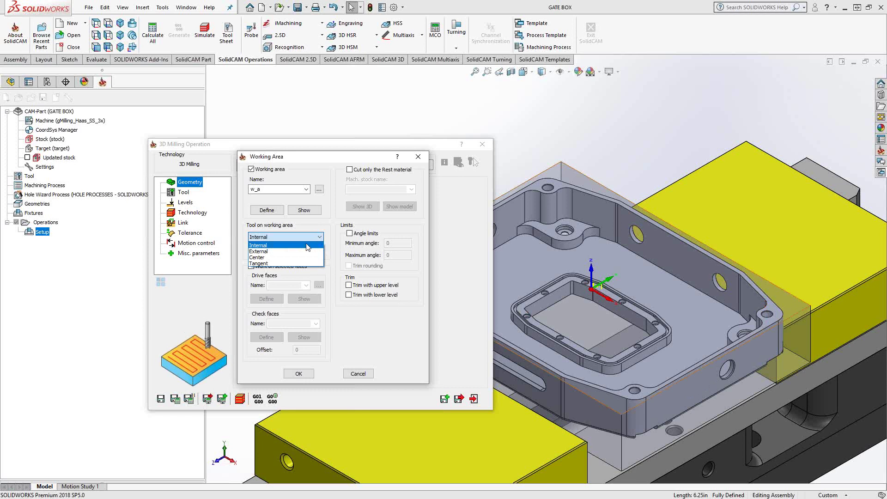
click(260, 258)
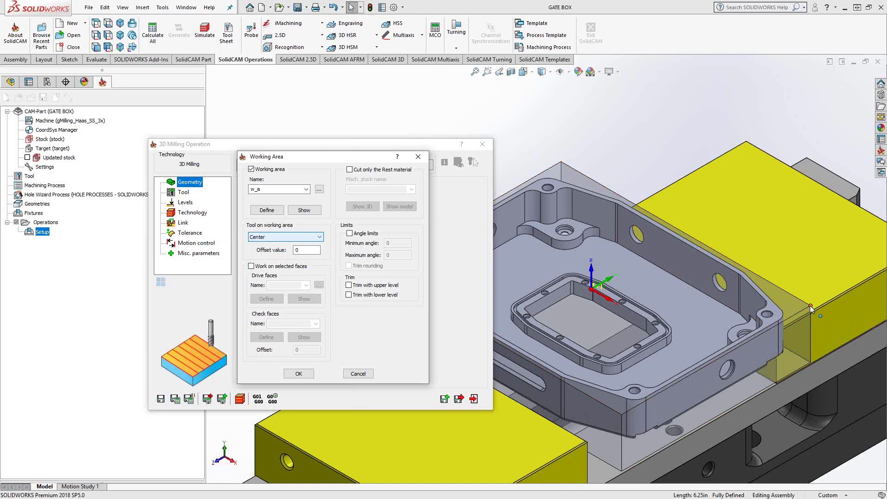
click(320, 237)
click(268, 264)
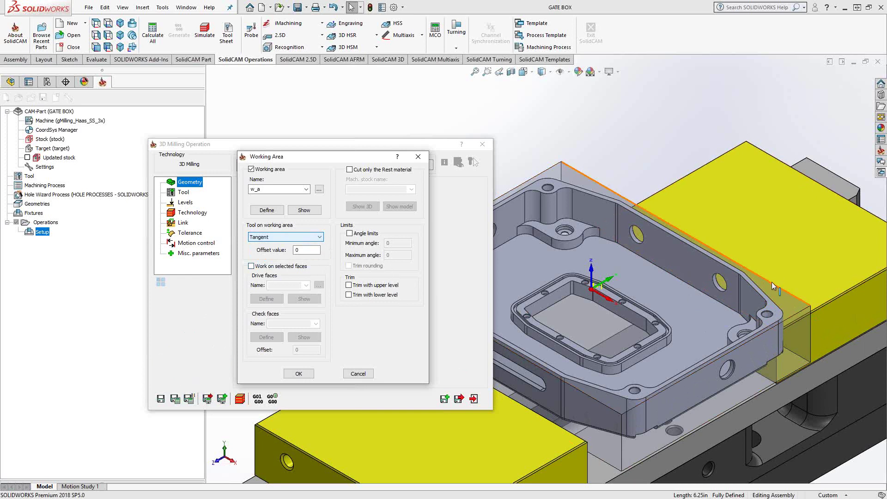
Step: Set the tool on the working area to External with an offset value of 0 and accept the working area
click(319, 237)
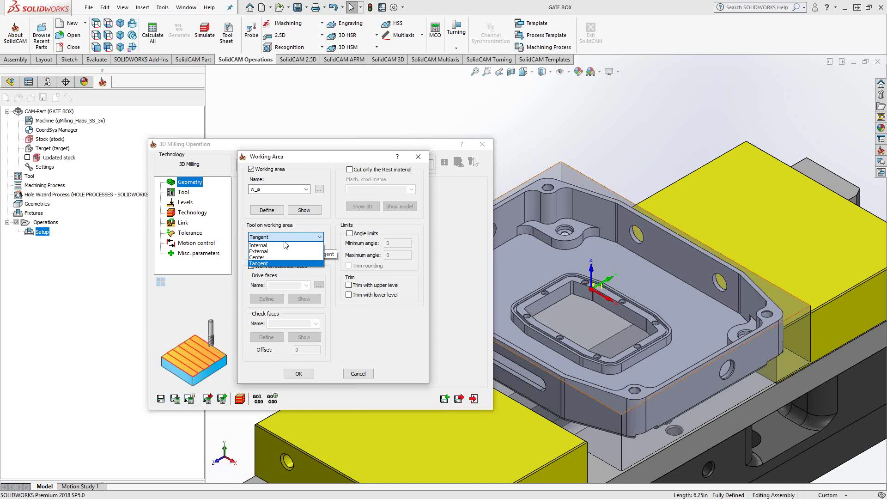
click(262, 251)
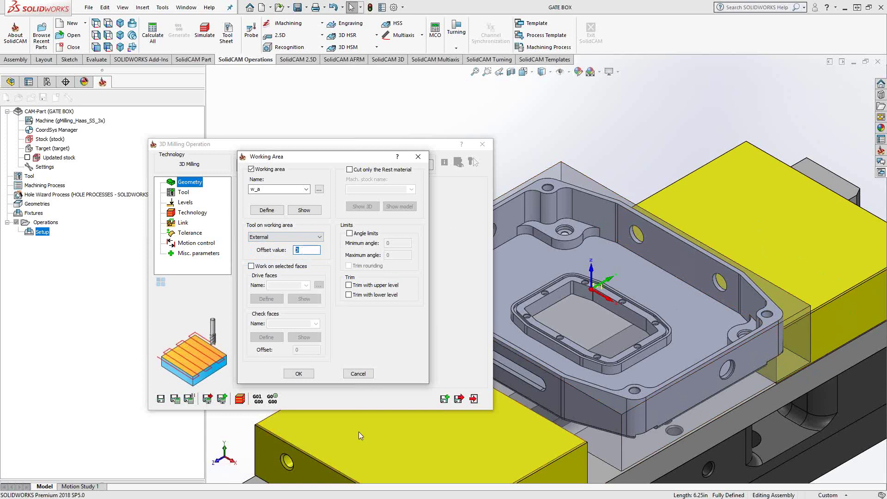
click(299, 373)
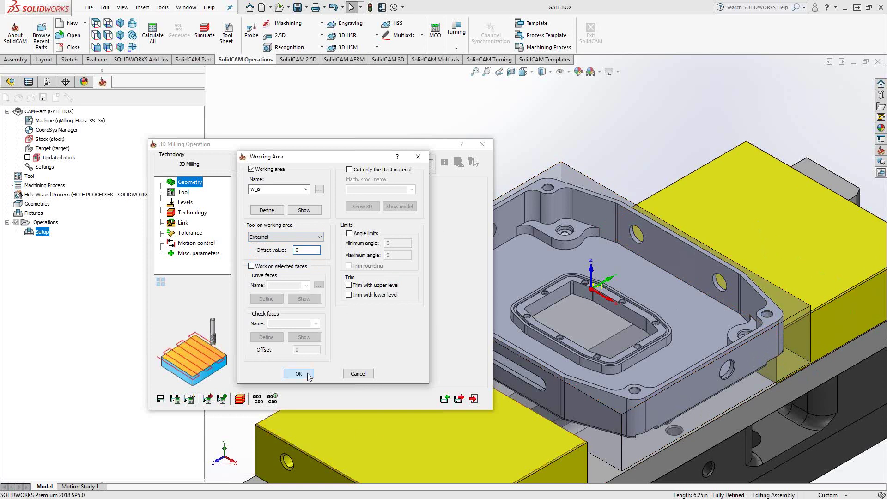
Step: Assign tool number 24, the 1 inch end mill, to the operation and accept its coolant options
click(184, 190)
click(297, 312)
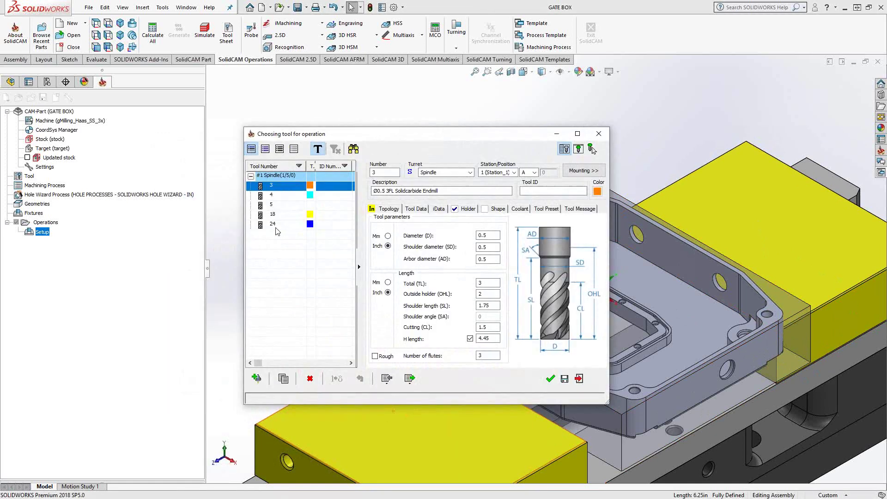
click(277, 224)
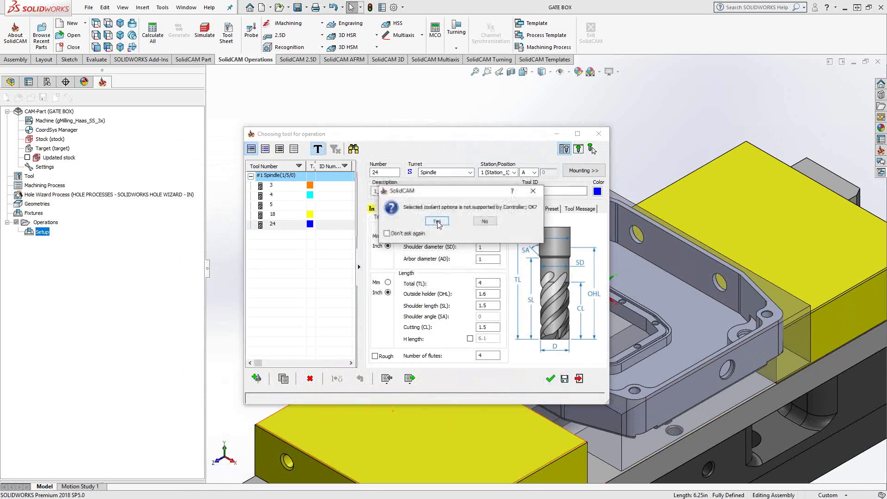
click(441, 223)
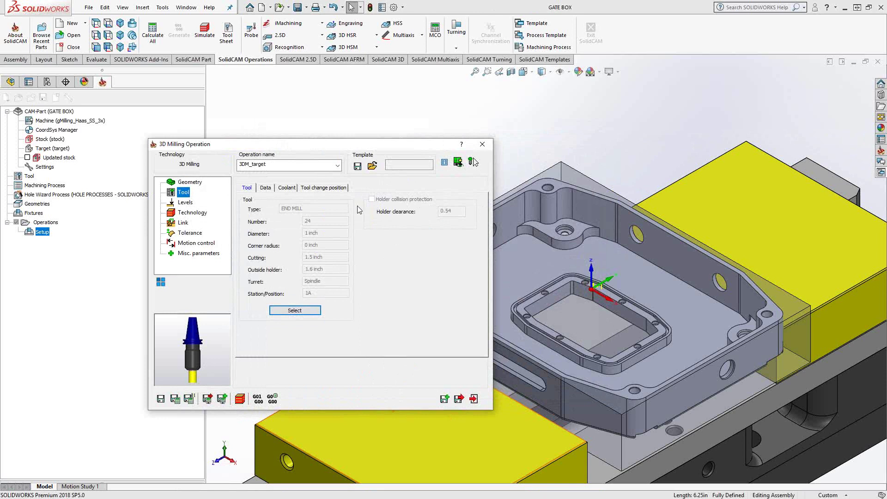
Step: Set the milling levels to By stock and pick the front yellow jaw's top face as the lower level at -1.3
click(182, 206)
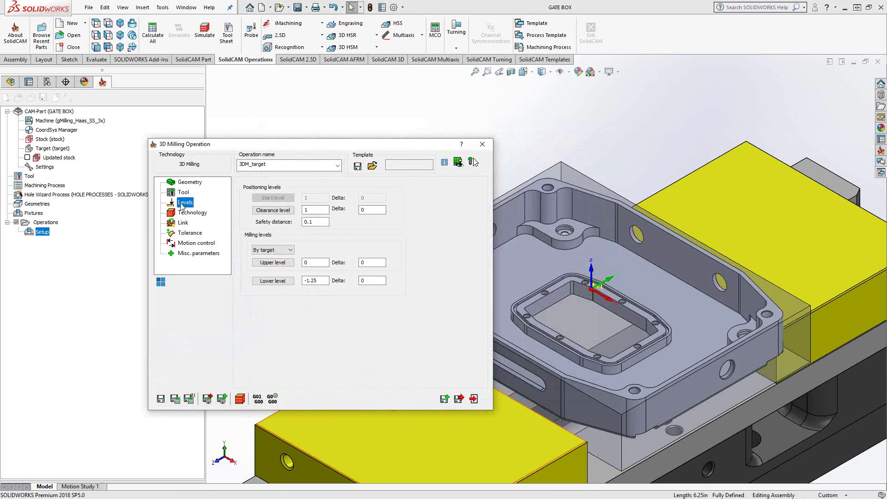
click(290, 250)
click(282, 259)
click(285, 282)
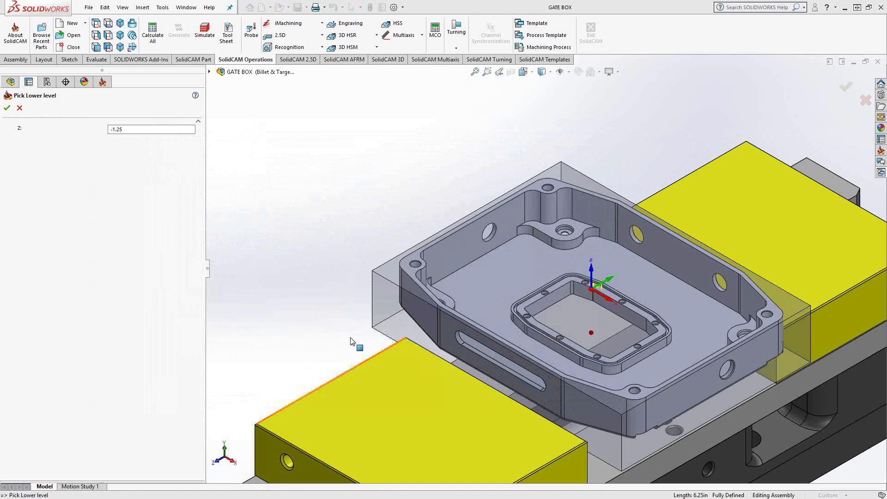
click(445, 405)
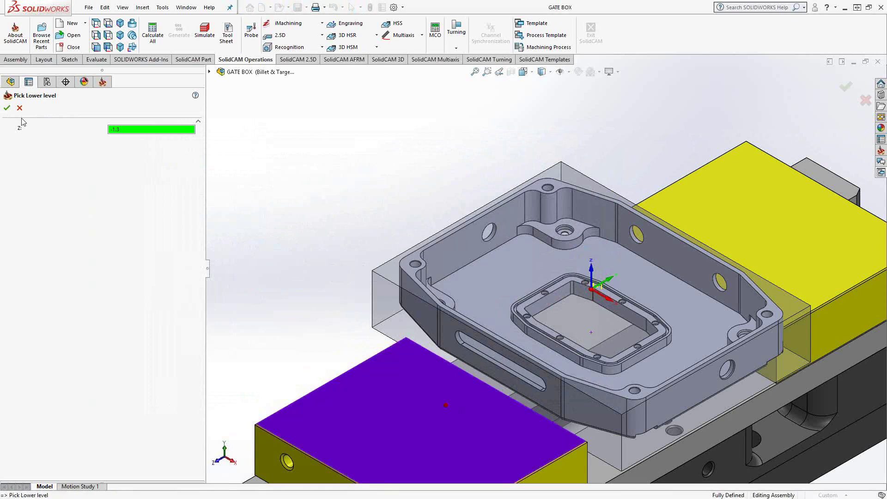
click(7, 108)
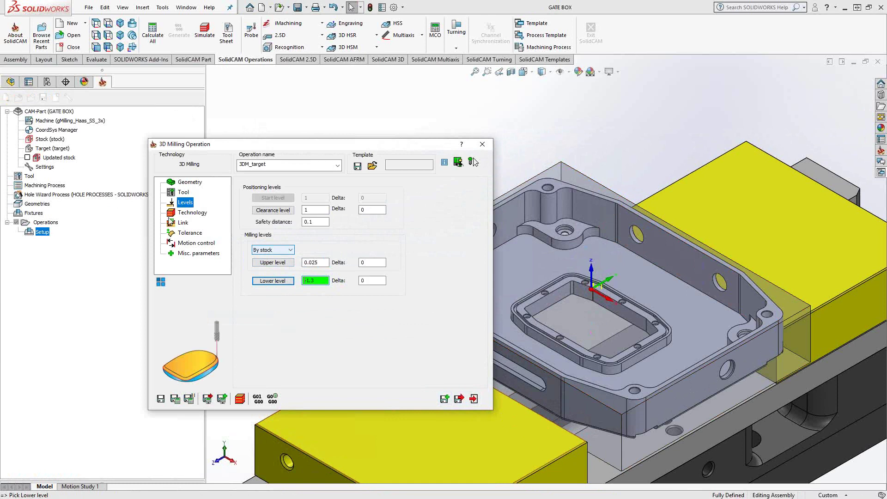
Step: Set the roughing strategy to Contour with an overlap of 0.5 and a step down of 0.5
click(188, 213)
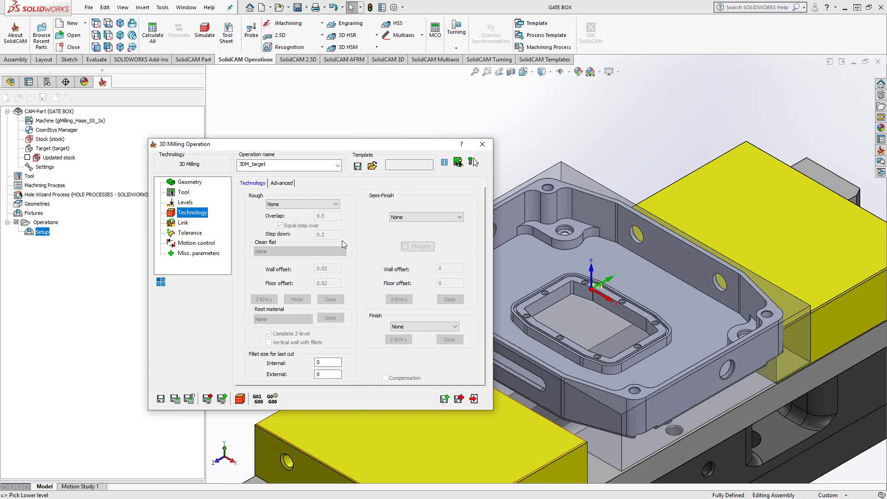
click(334, 208)
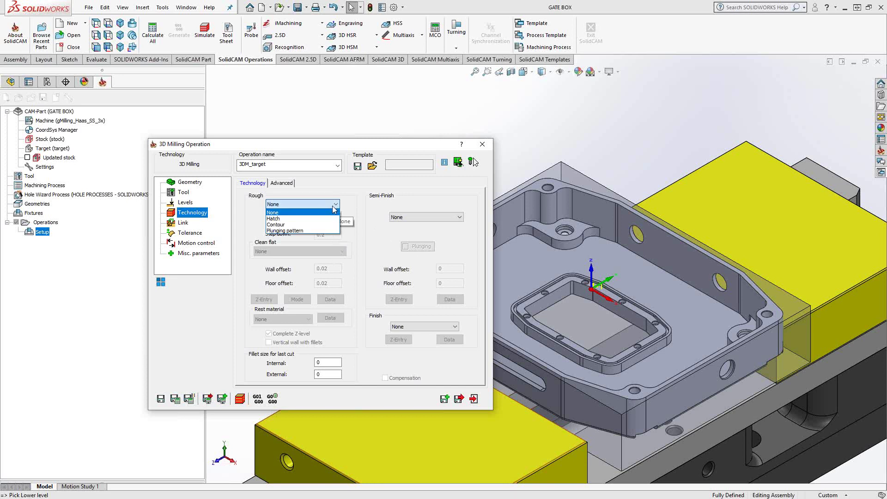
click(277, 225)
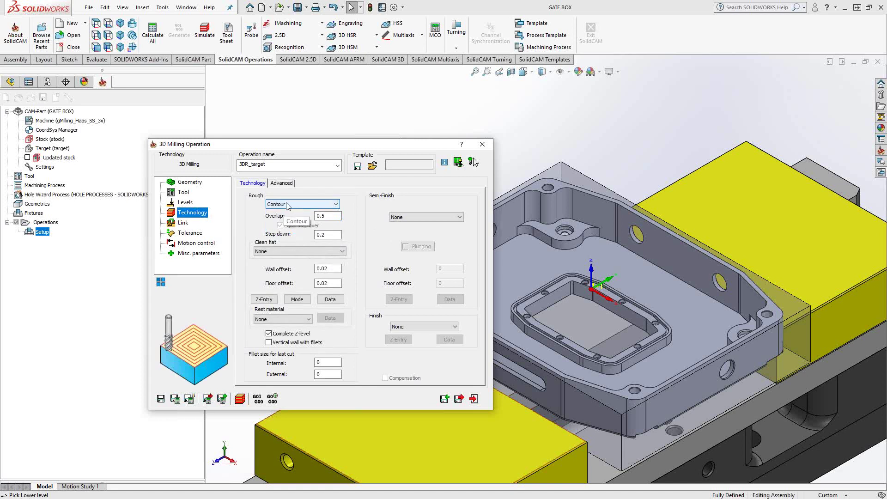
double_click(321, 216)
double_click(333, 235)
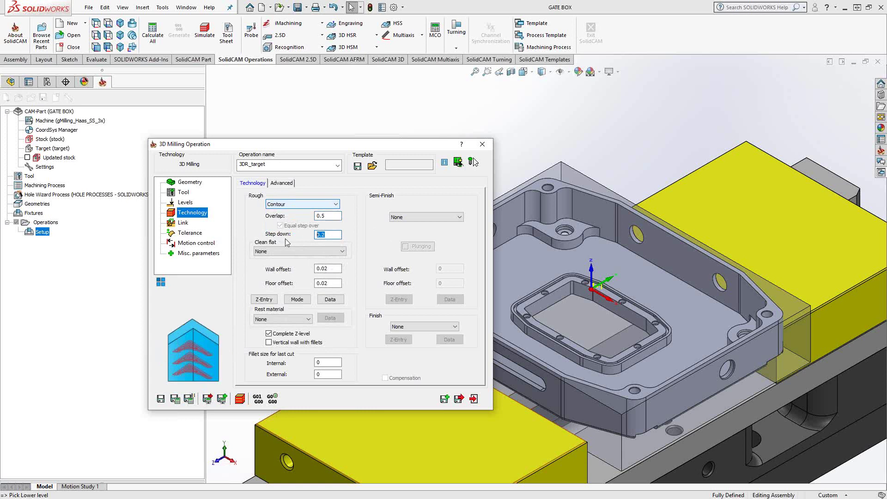
text(.5)
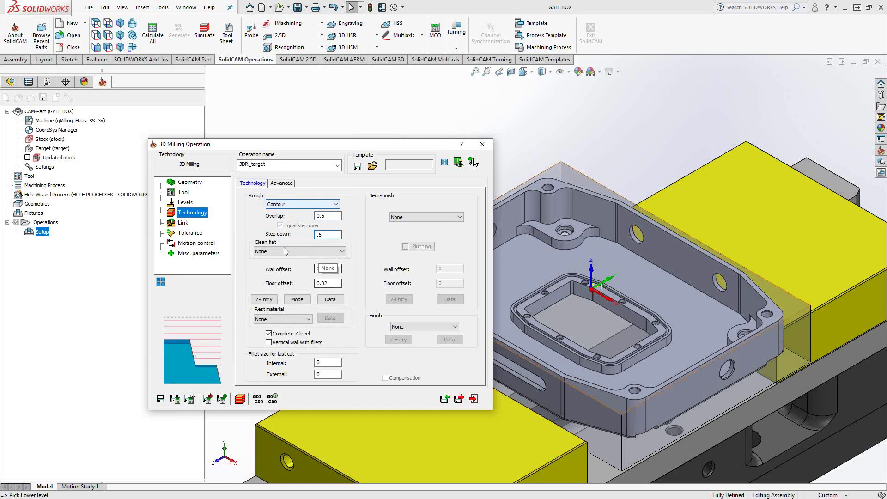
Step: Set roughing to Clean flat during Roughing, with wall and floor offsets of 0.01
click(294, 251)
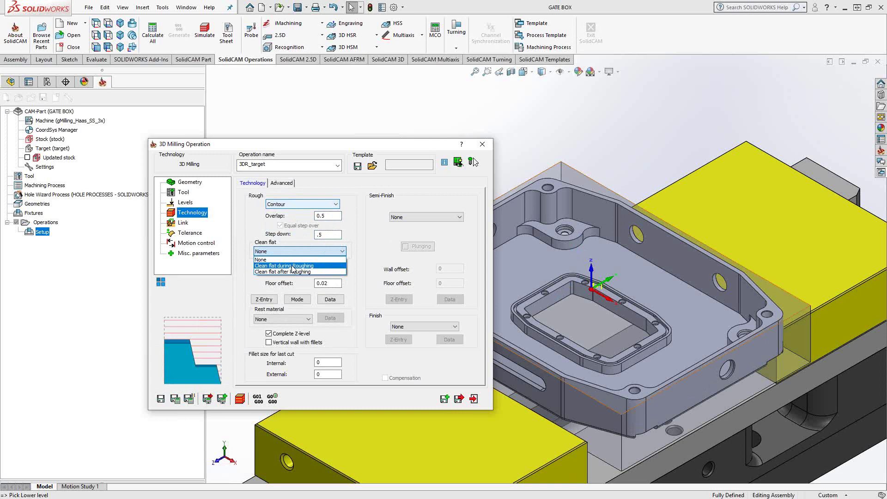
click(292, 267)
double_click(325, 269)
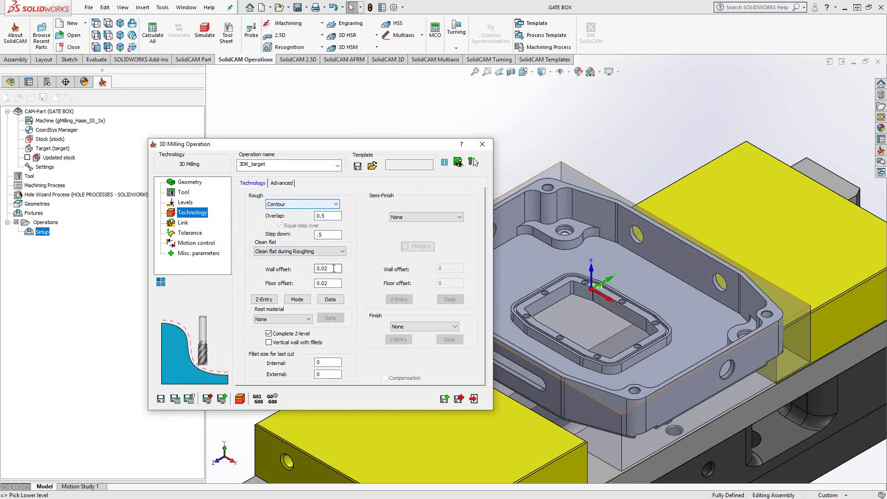
text(.01)
double_click(333, 283)
text(0.01)
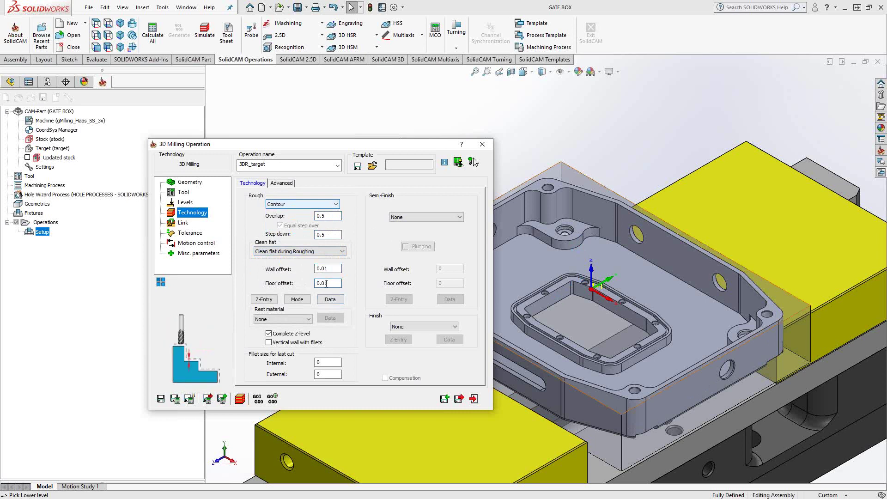
click(264, 299)
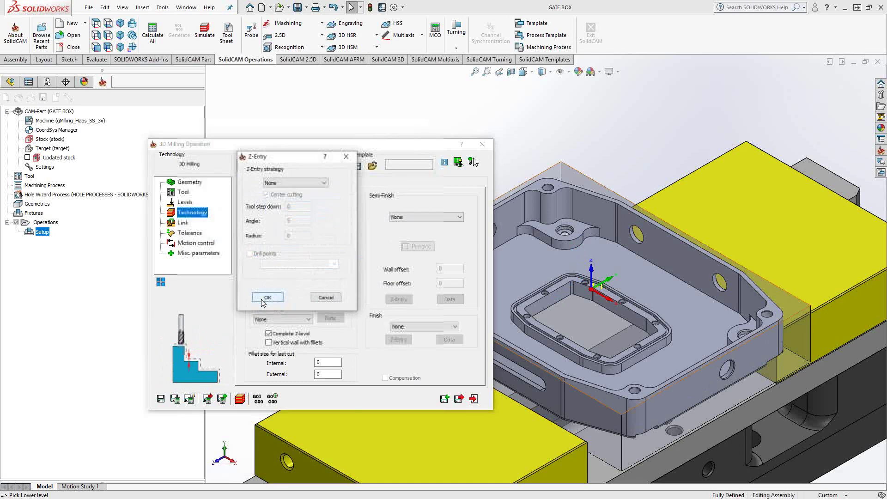
click(316, 184)
click(316, 183)
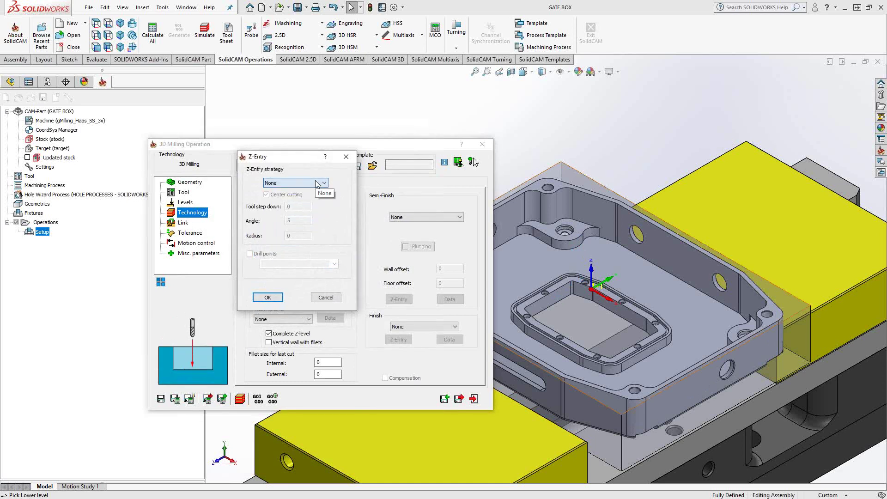
click(325, 298)
Step: Accept the roughing's open pocket settings with the mode set to Pocket
click(296, 299)
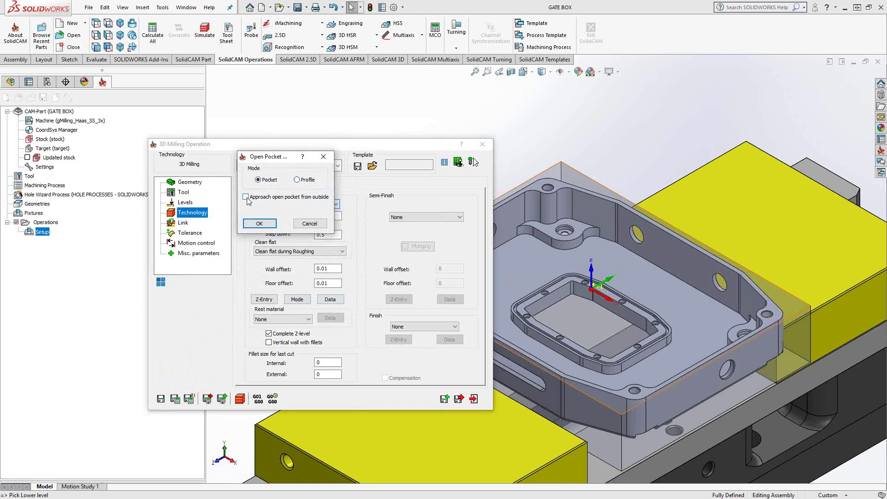
click(259, 224)
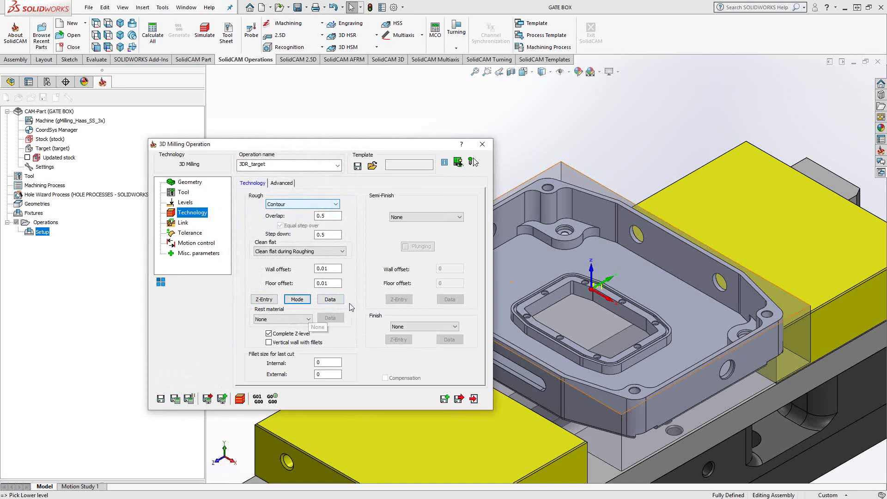
Step: Examine the contour roughing parameters with their corner options, and the semi-finish and finish strategies on offer
click(331, 299)
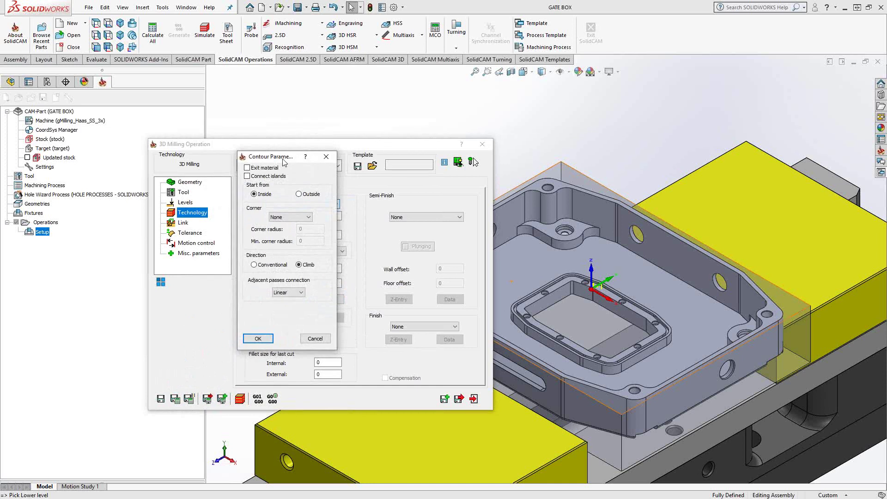
drag(282, 157, 192, 195)
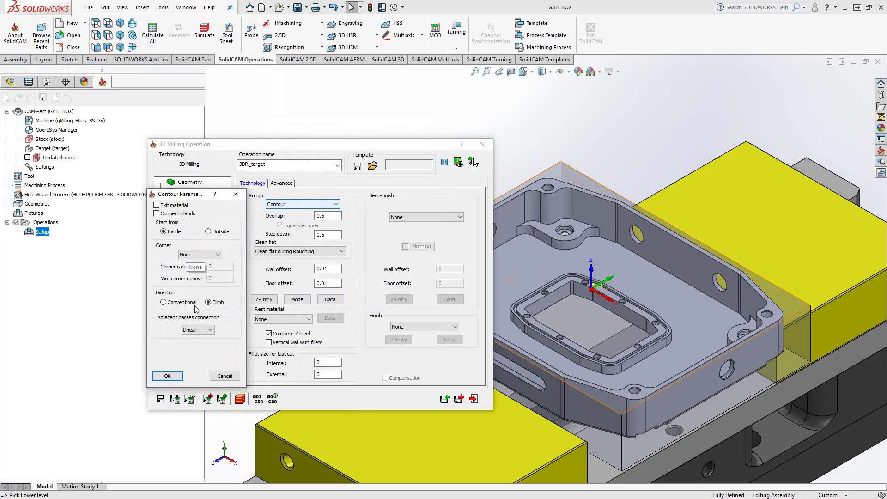
click(216, 254)
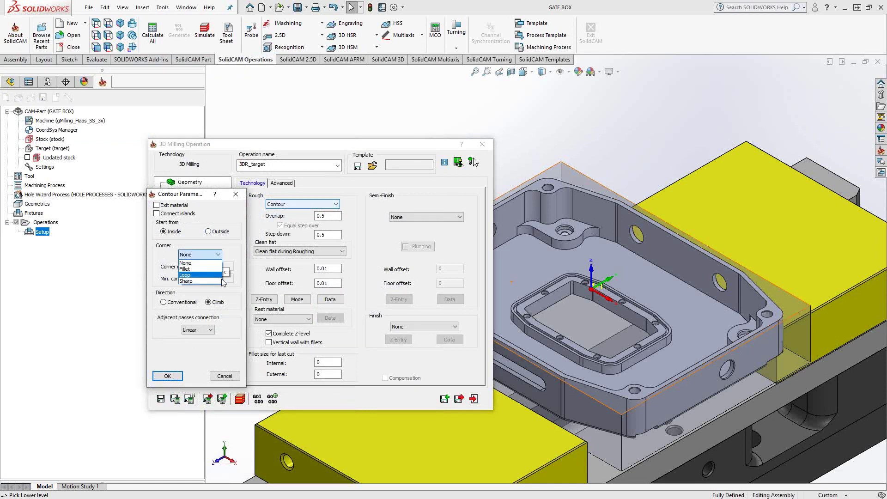
click(238, 279)
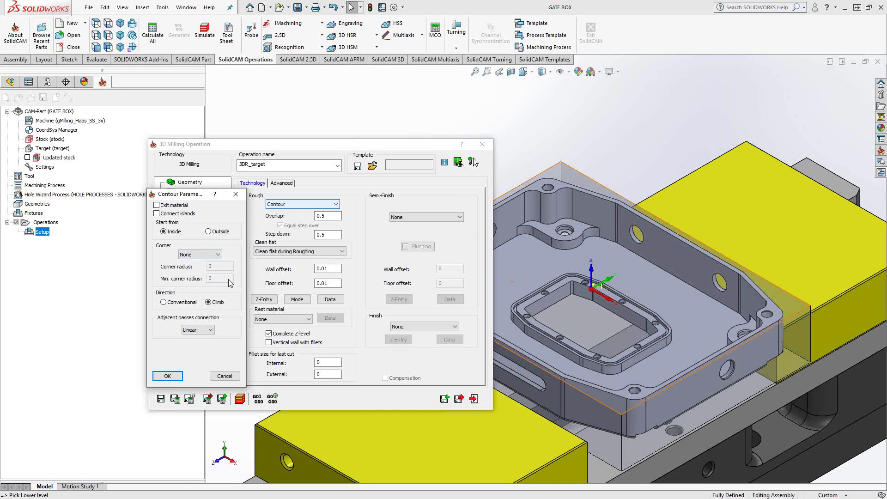
click(227, 376)
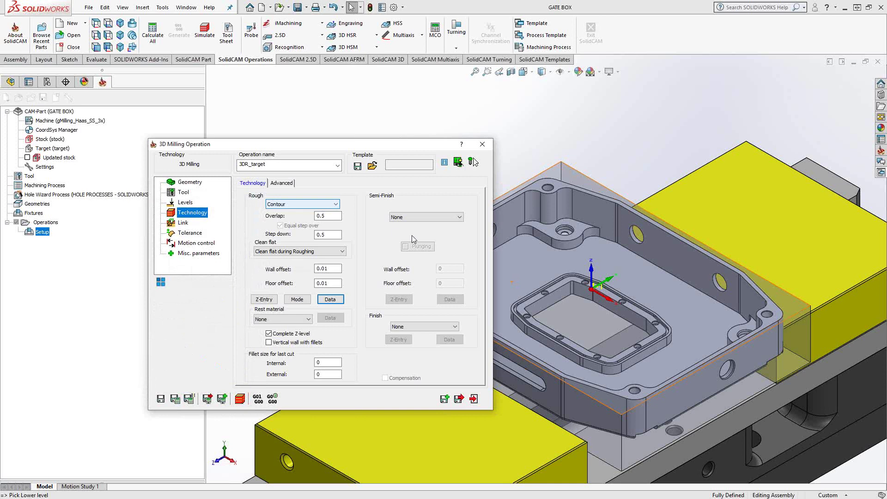
click(442, 218)
click(442, 218)
click(451, 327)
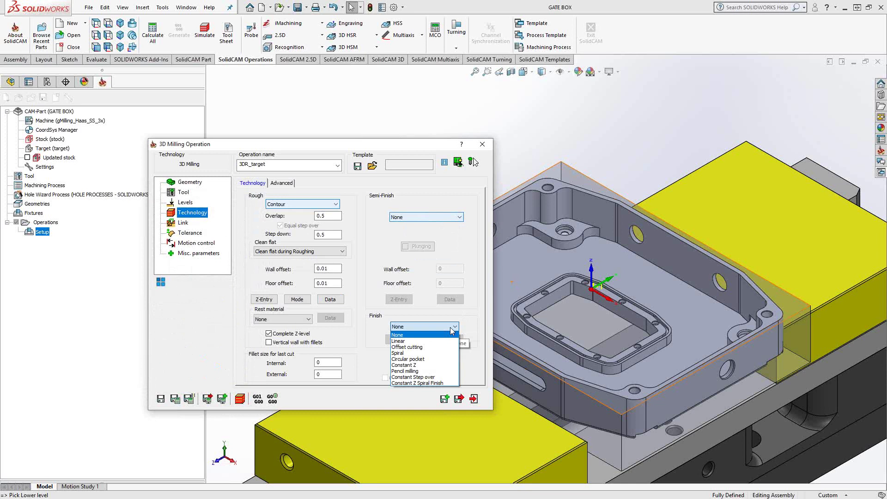
click(450, 327)
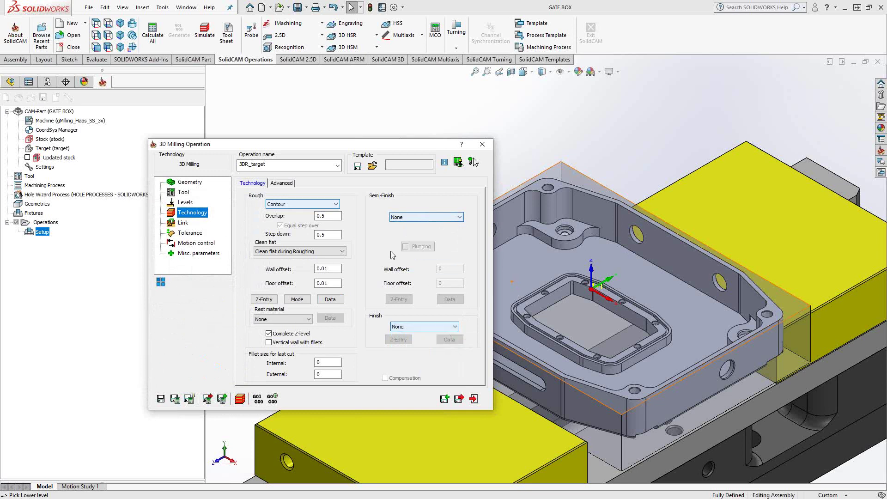
click(448, 327)
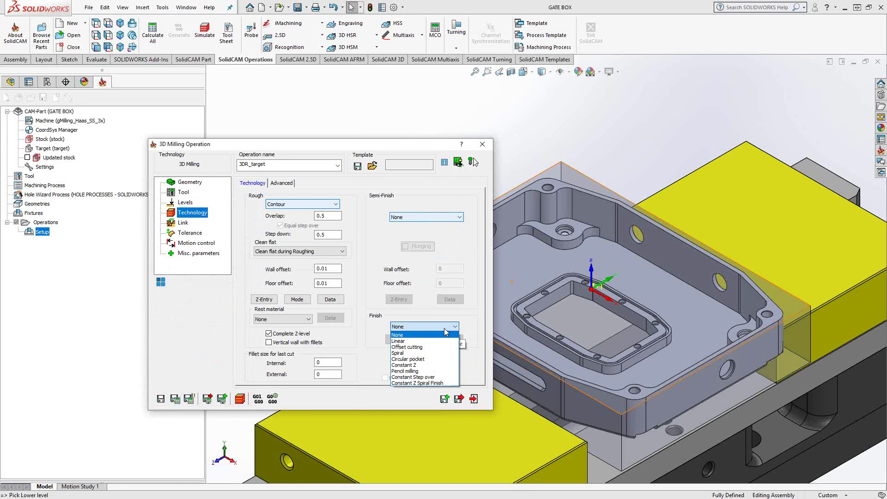
click(447, 289)
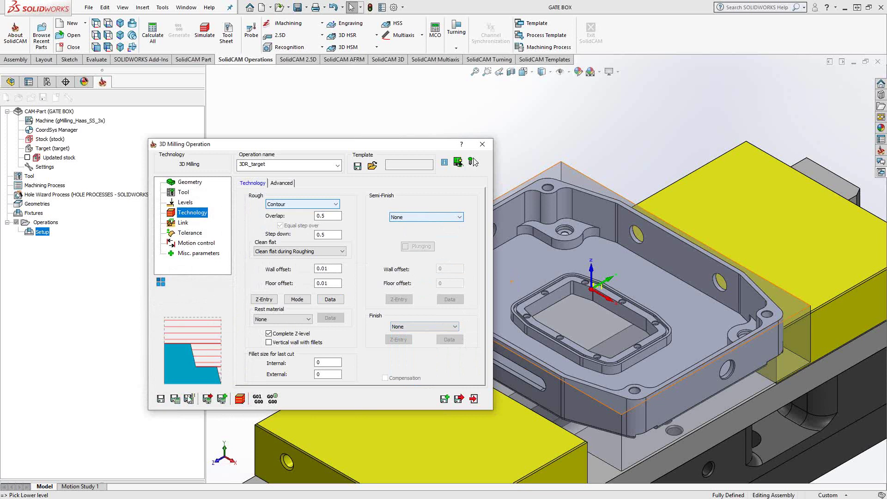
Step: Save and calculate the contour roughing operation, then close its settings
click(175, 399)
key(Return)
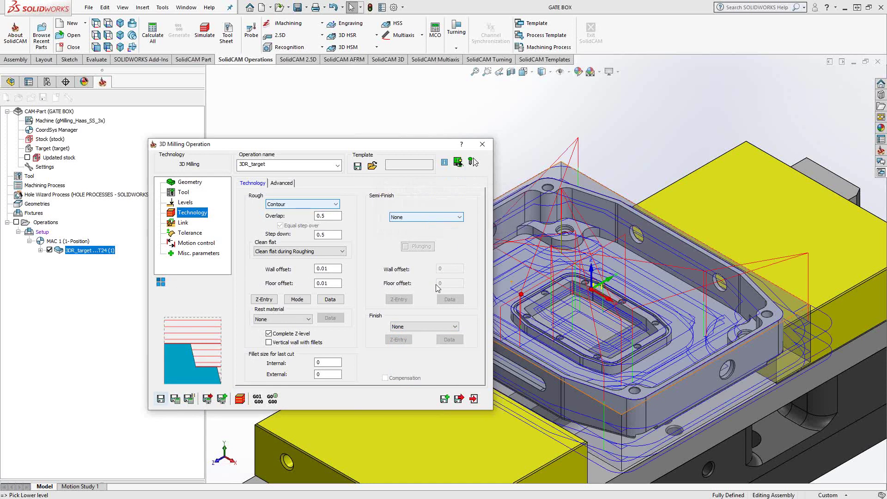
key(Escape)
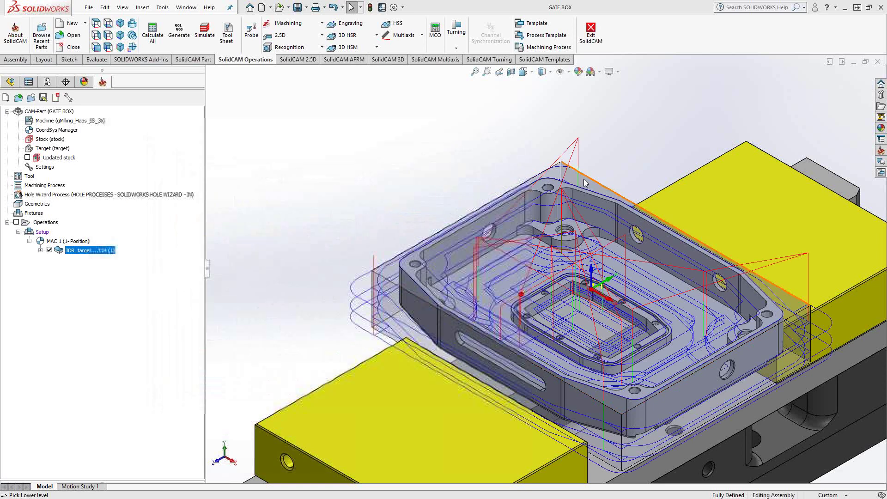
Step: Examine the contour roughing toolpath around the GATE BOX part from above and from an angled view
right_click(699, 196)
click(761, 187)
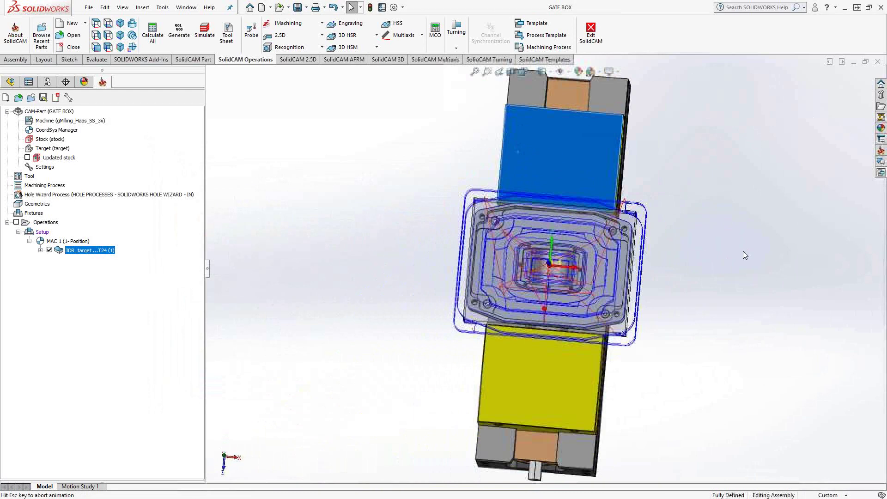
scroll(561, 270, down, 5)
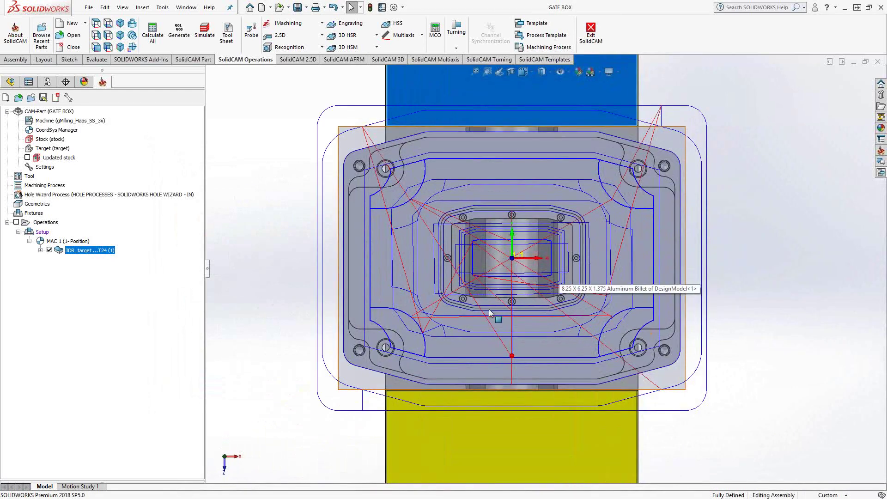
middle_drag(489, 308, 456, 215)
scroll(455, 215, down, 4)
scroll(603, 423, up, 6)
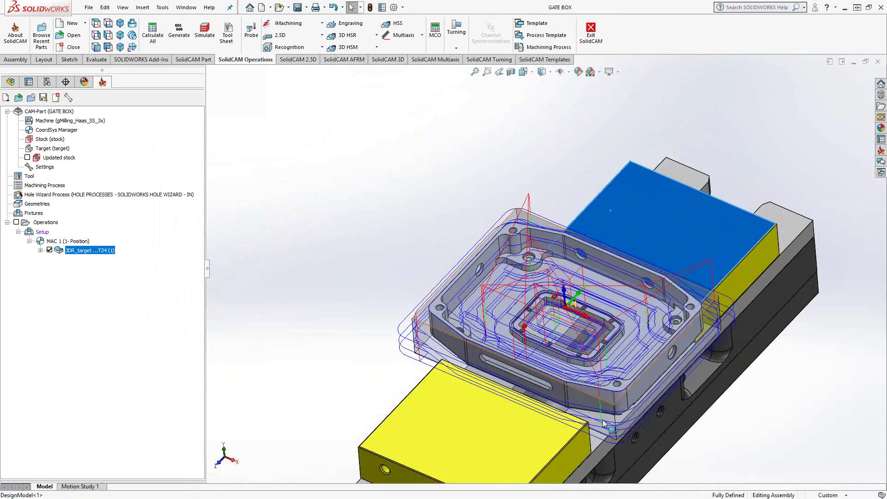
scroll(603, 423, down, 5)
scroll(497, 389, up, 3)
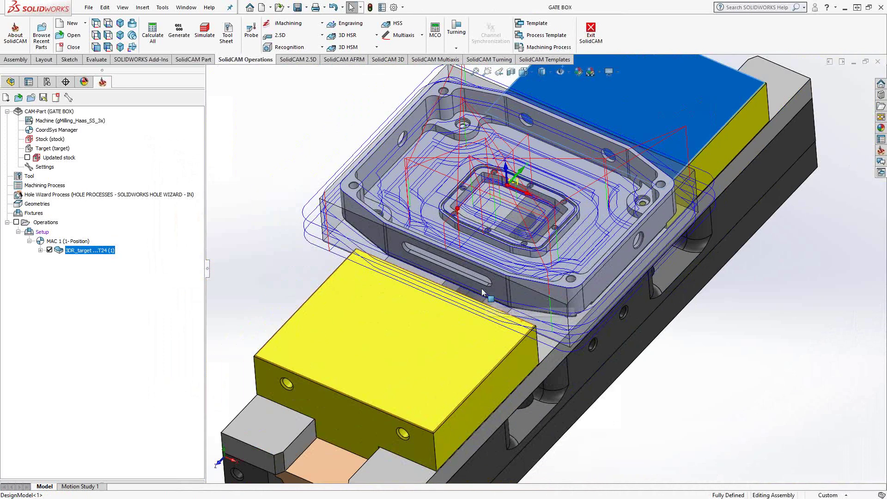
middle_drag(479, 254, 471, 199)
scroll(503, 225, down, 2)
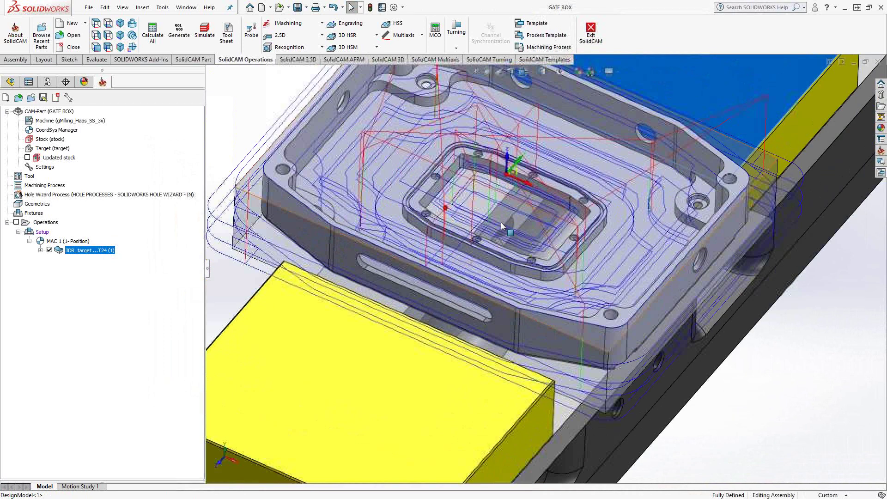
scroll(504, 225, down, 1)
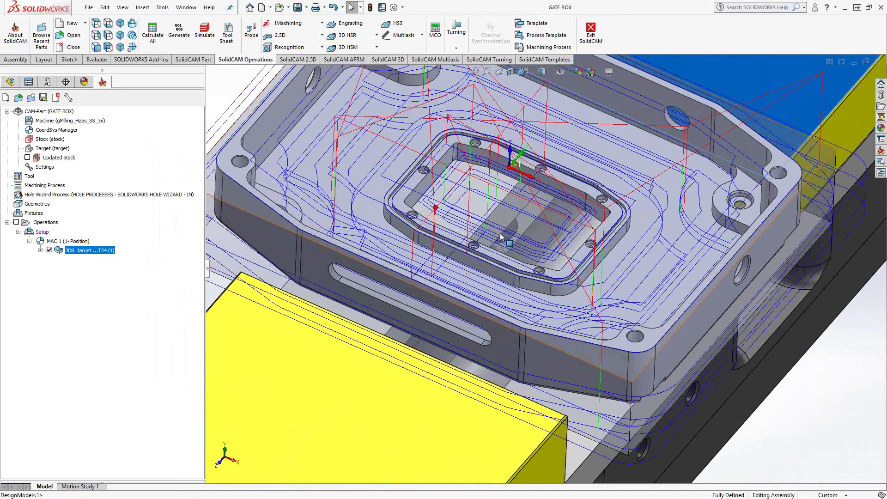
scroll(476, 148, up, 3)
scroll(474, 145, down, 2)
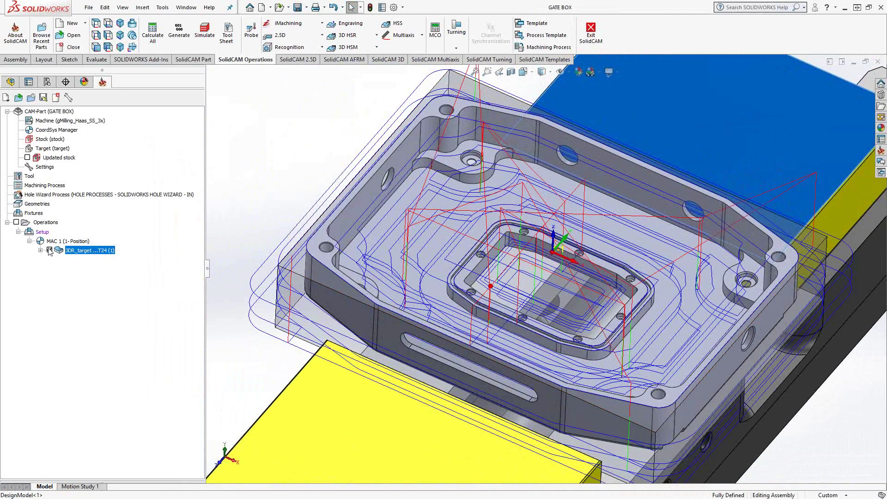
Step: Hide the 3DR_target operation's toolpath and duplicate the operation
click(49, 250)
double_click(73, 251)
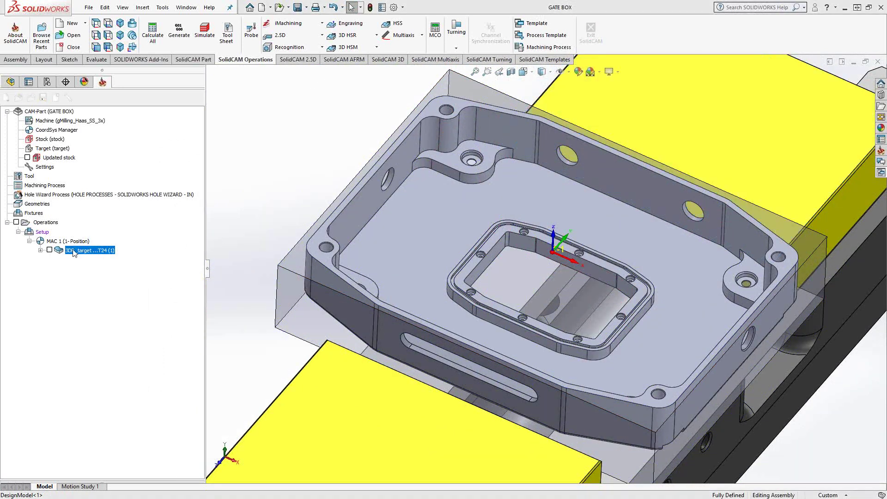
double_click(73, 251)
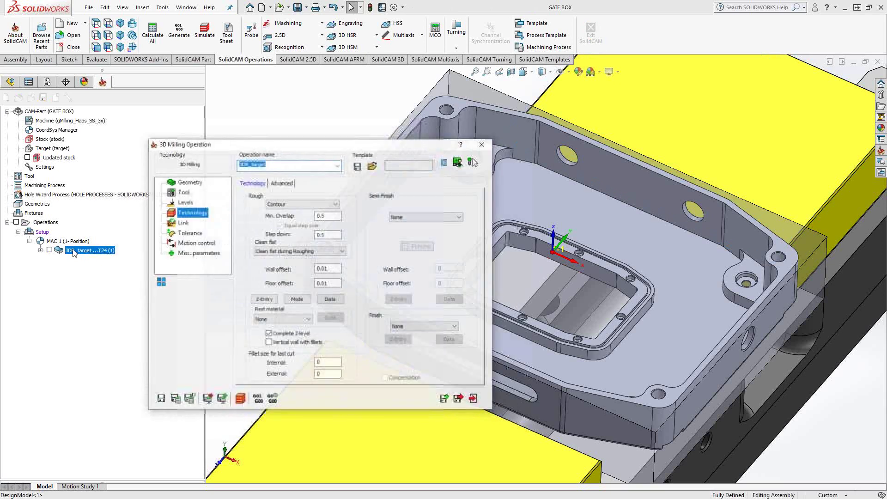
click(445, 398)
click(426, 221)
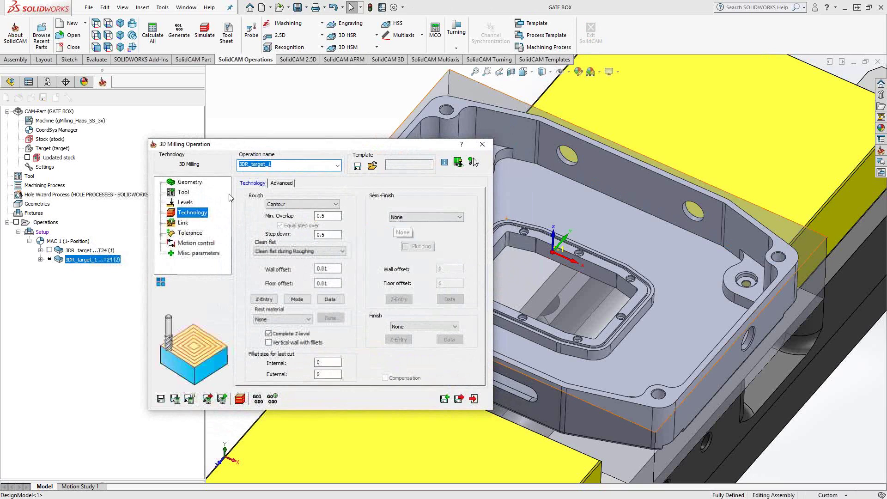
Step: Assign tool 3, the Ø0.5 3FL Solidcarbide Endmill, to the copied roughing operation
click(181, 193)
click(295, 309)
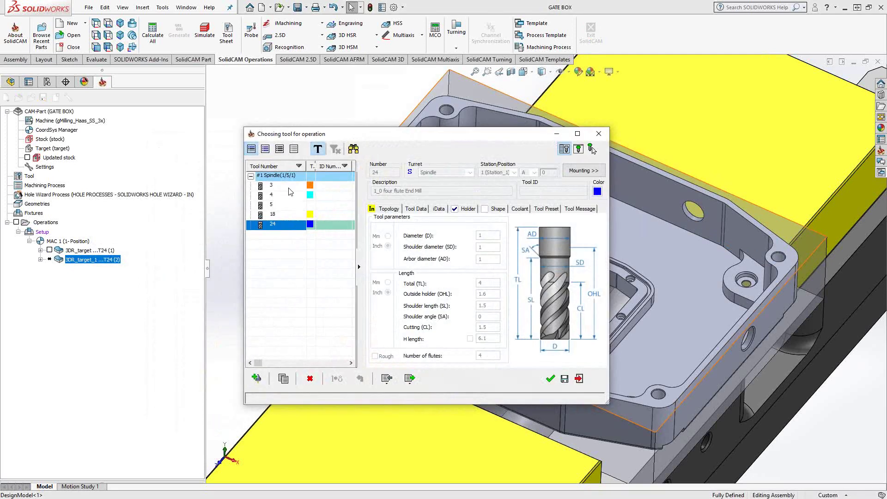
click(286, 187)
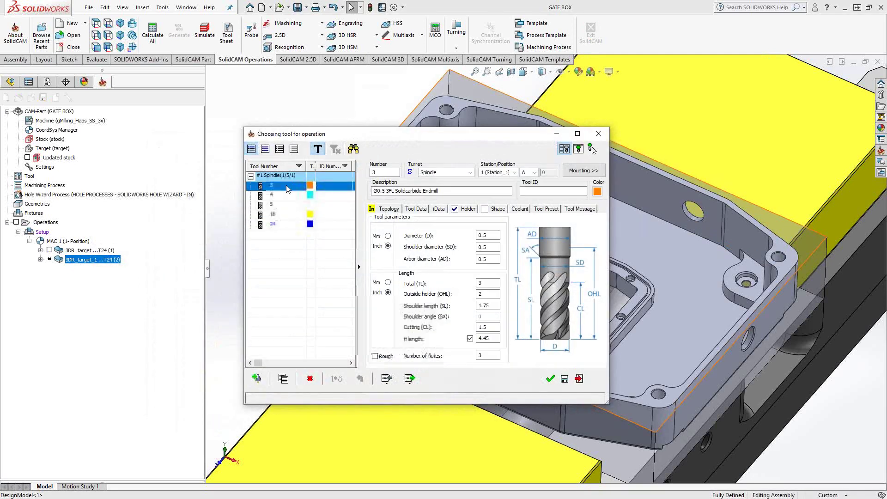
click(551, 378)
click(435, 221)
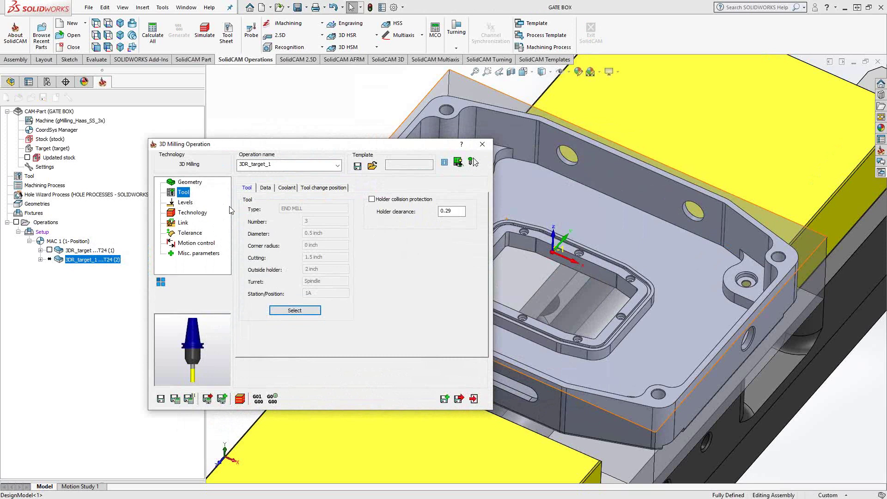
Step: Set the copied operation's rest material to Rest, with a previous tool diameter of 1 and previous wall offset of 0.01
click(199, 214)
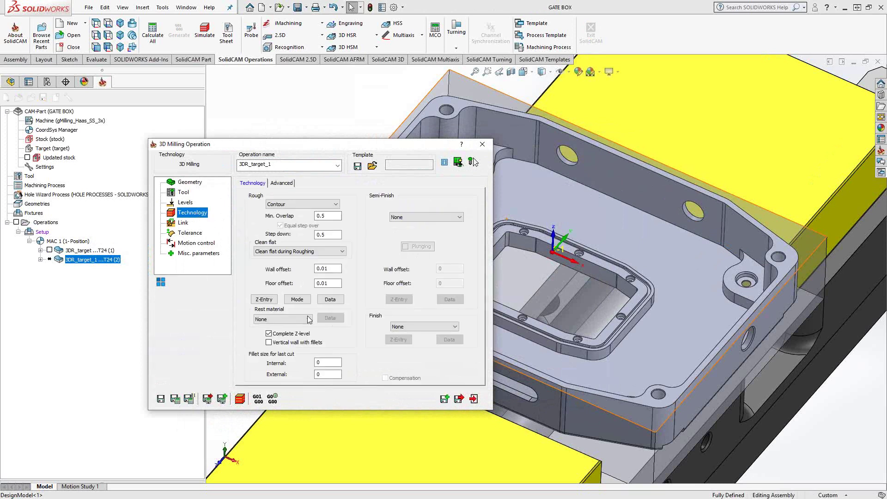
click(293, 319)
click(268, 333)
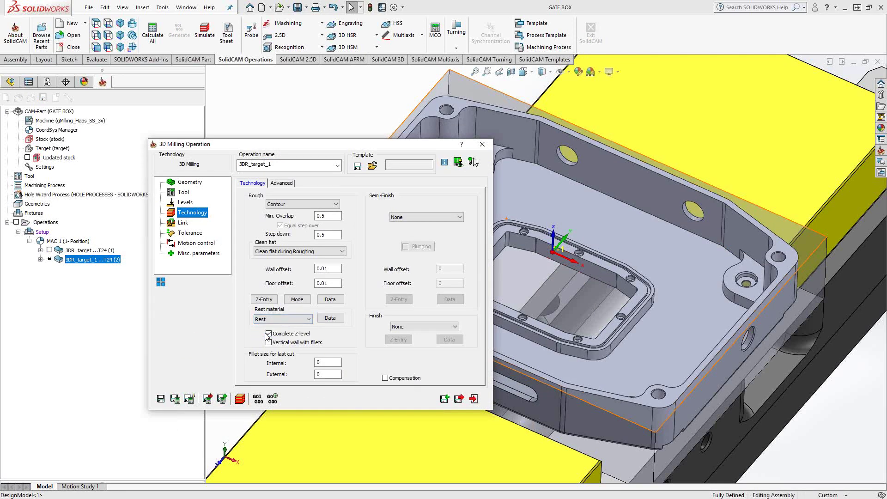
click(336, 320)
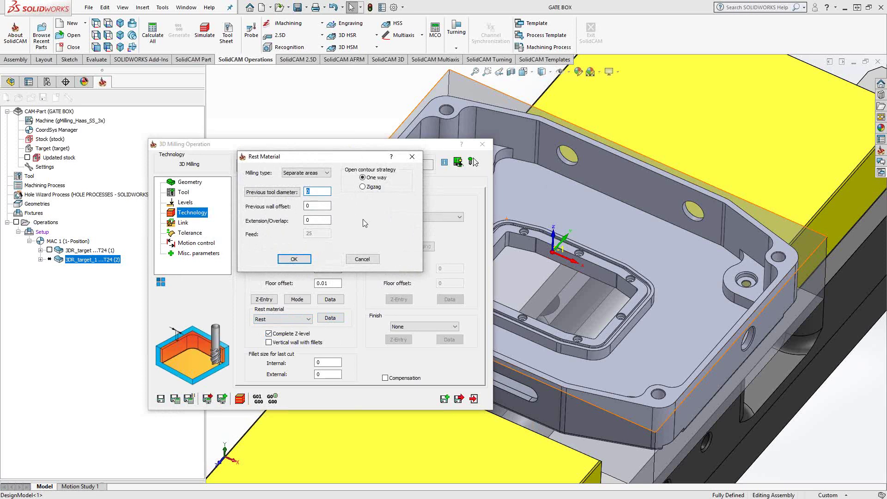
text(1)
key(Tab)
text(.01)
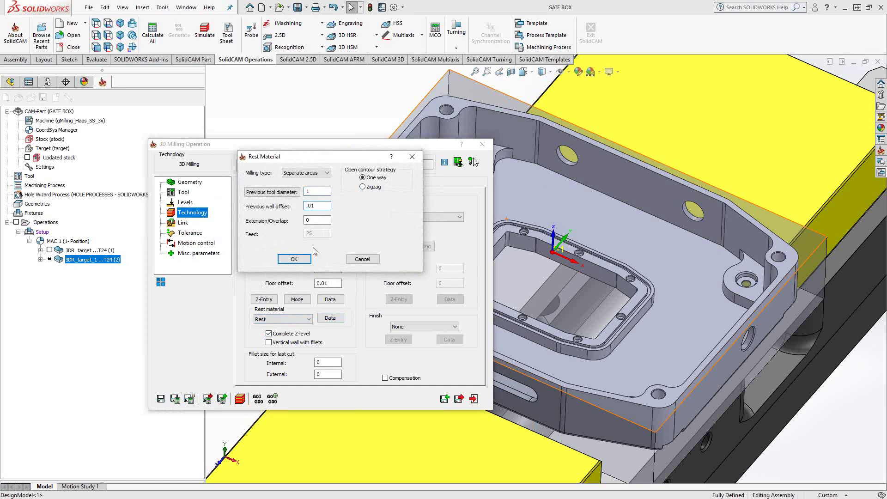
click(293, 259)
Step: Save and calculate the rest roughing operation, close its settings and hide its toolpath
click(175, 398)
click(424, 221)
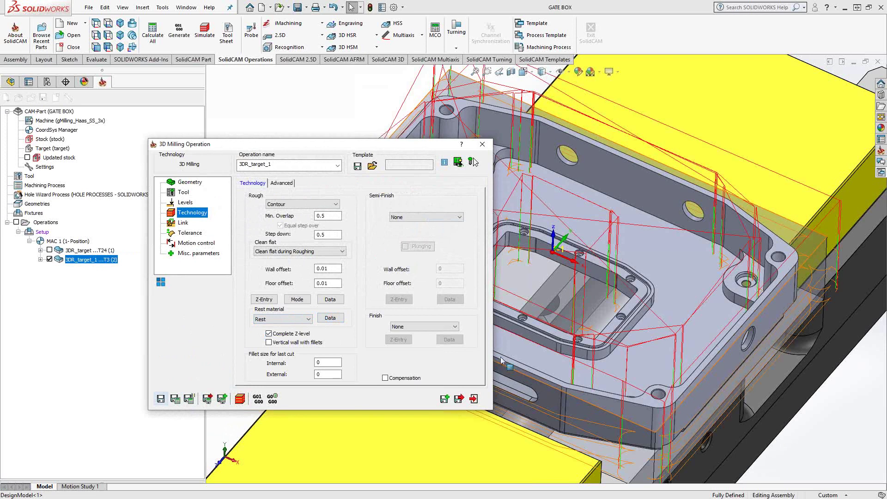
click(473, 397)
mouse_move(468, 331)
middle_down()
mouse_move(477, 375)
mouse_move(464, 311)
mouse_move(455, 330)
middle_up()
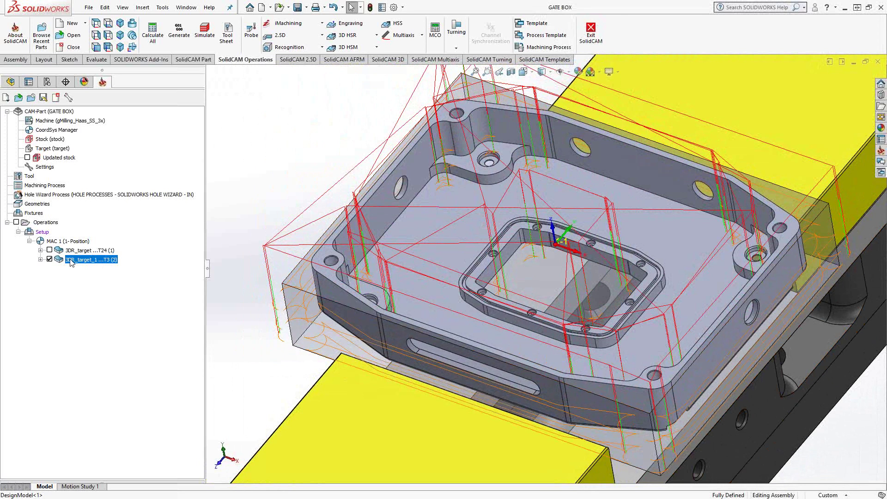
click(50, 259)
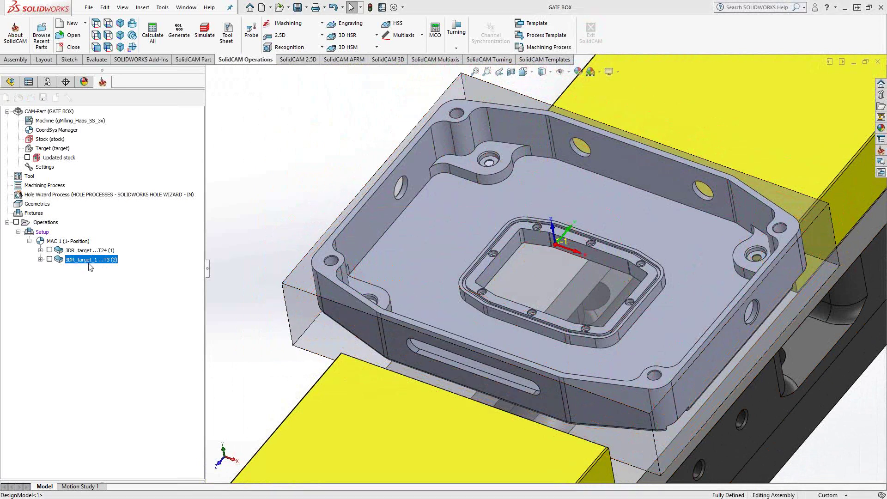
Step: Reopen the 3DR_target_1 rest roughing operation and clear the w_a geometry from its working area
double_click(90, 261)
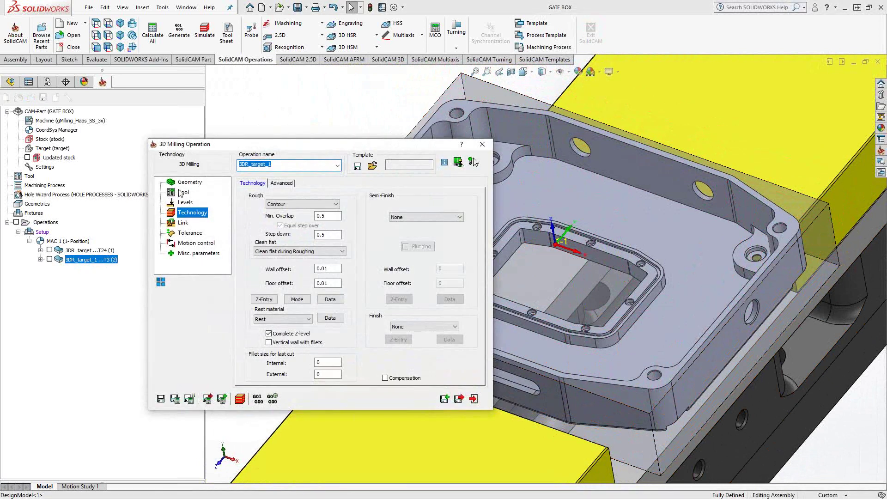
click(189, 183)
click(296, 247)
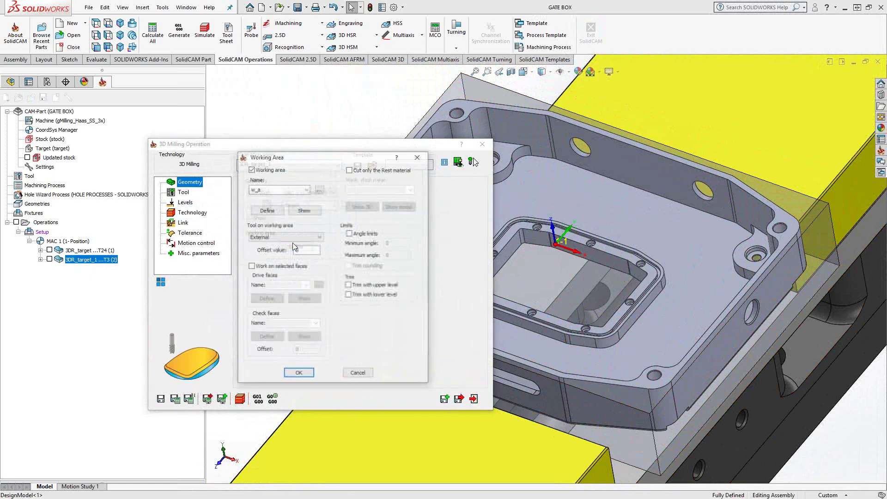
click(251, 169)
click(251, 169)
click(251, 169)
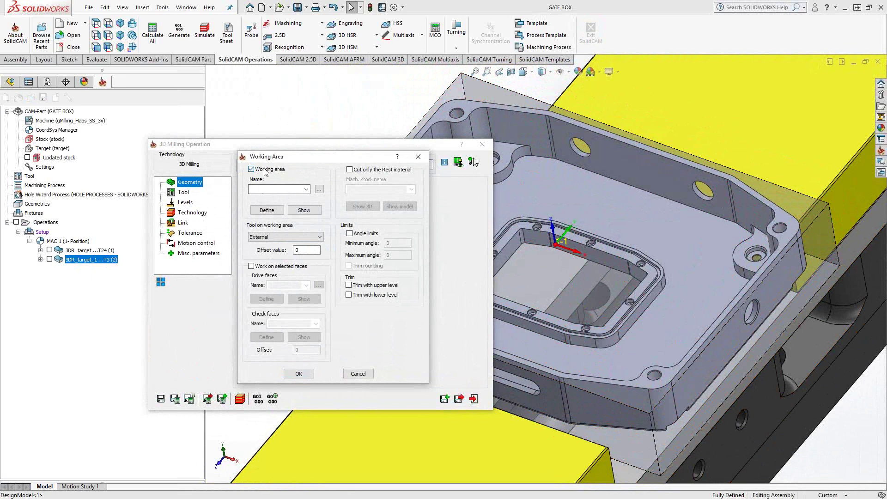
Step: Define a new working area for the operation as a closed constant-Z chain along the box's inner top edge
click(267, 210)
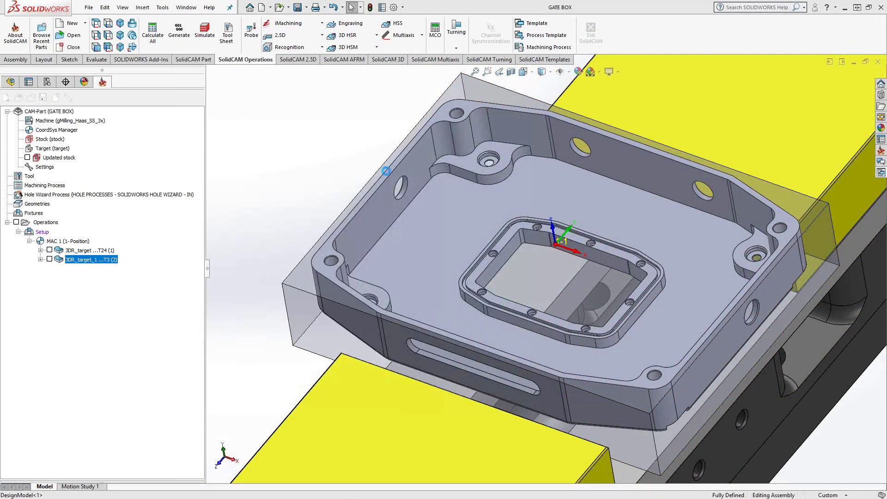
click(415, 145)
click(28, 361)
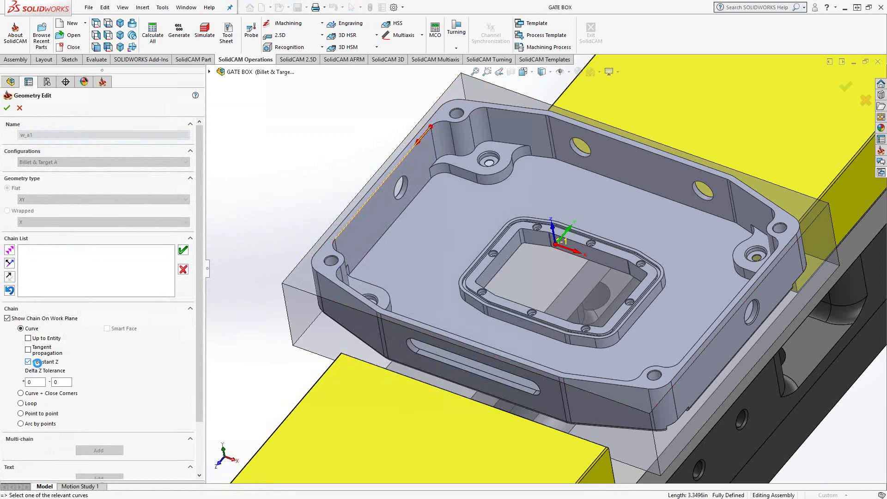
click(397, 222)
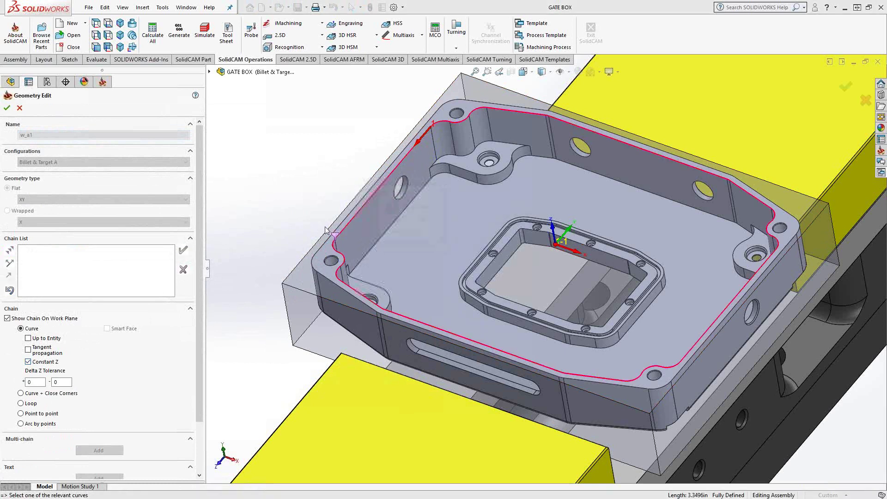
click(8, 108)
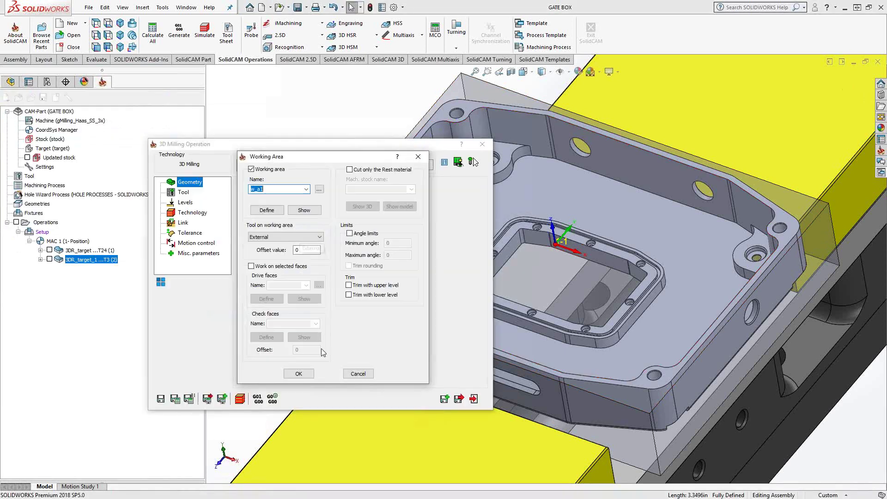
click(298, 373)
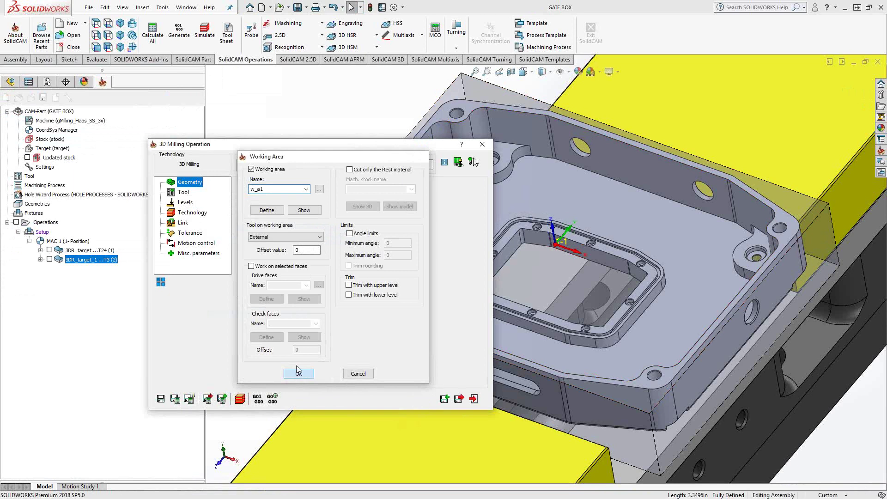
Step: Save and calculate 3DR_target_1 with the new working area, close its settings and inspect the toolpath on the part
click(175, 399)
click(426, 220)
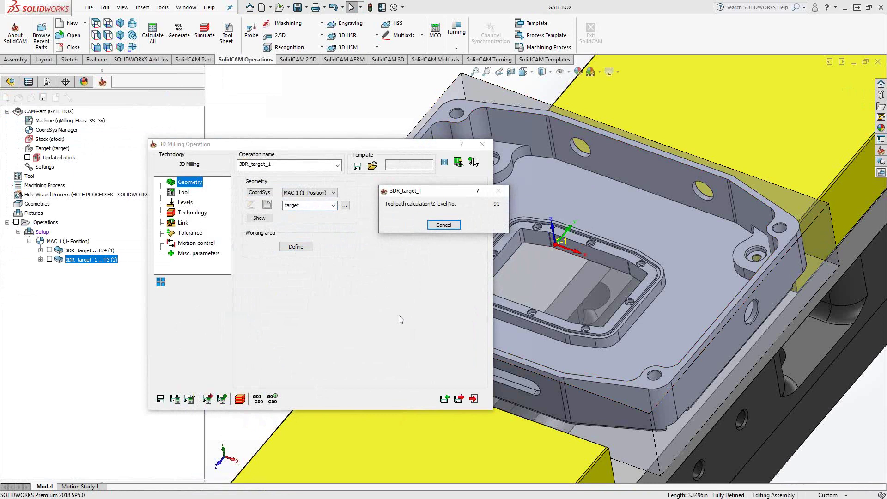
click(473, 399)
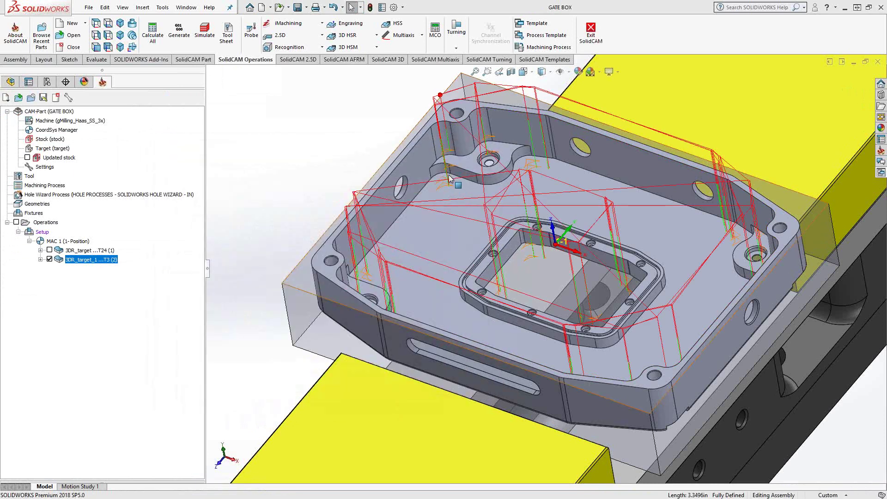
scroll(455, 245, up, 5)
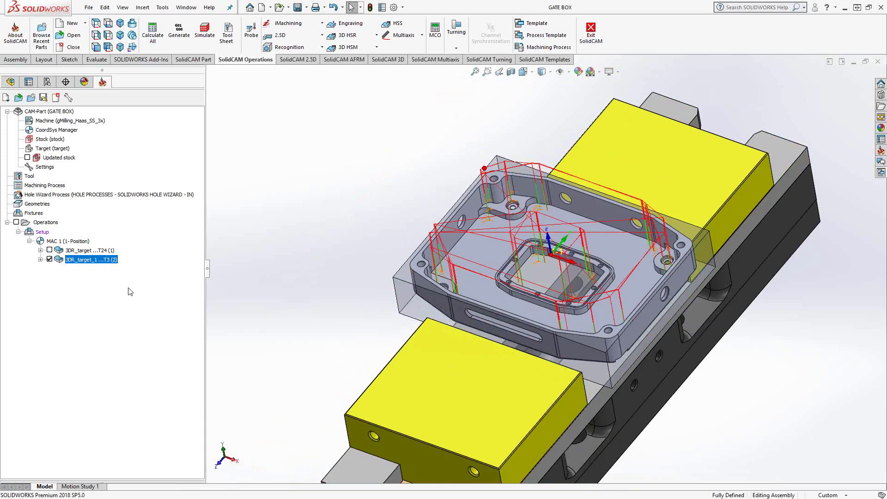
middle_drag(377, 268, 370, 201)
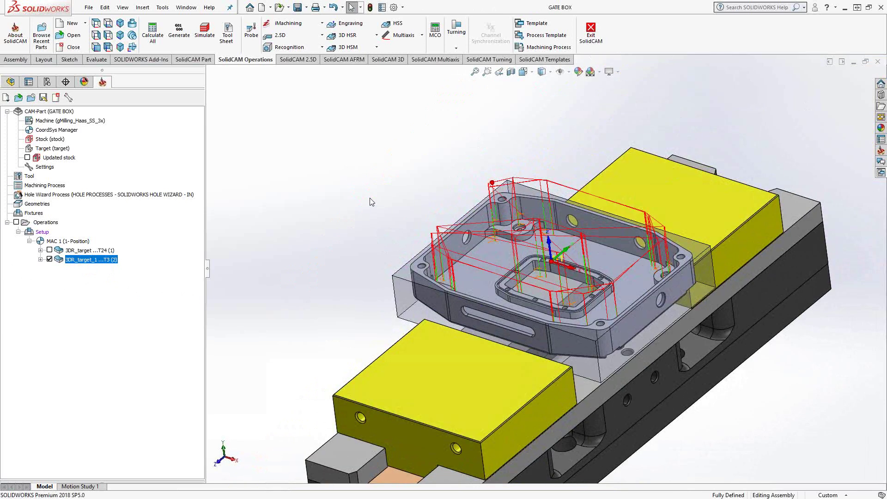